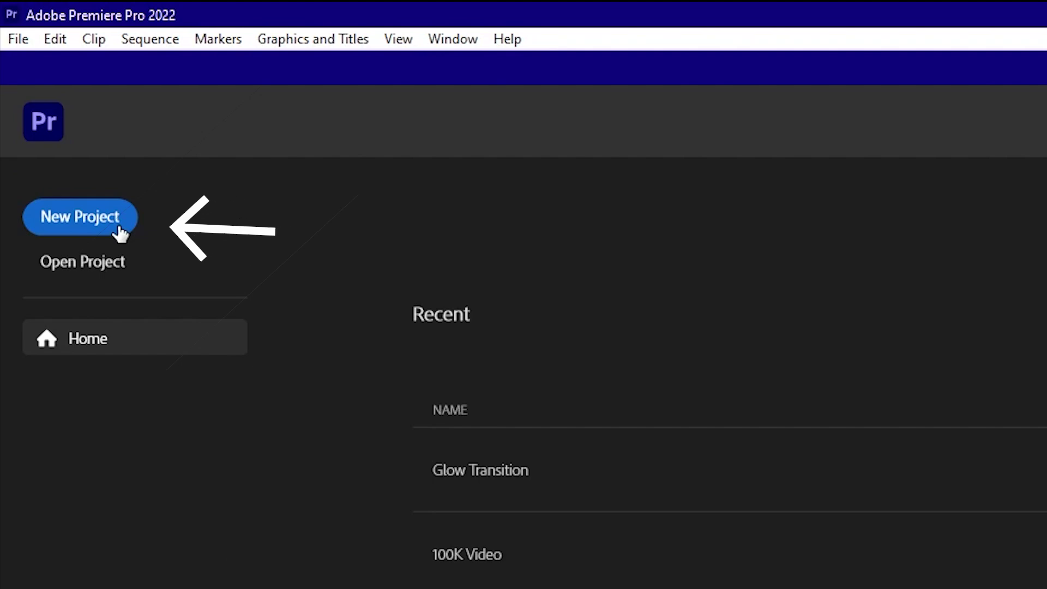
- Start a new project and browse the Sample Media folder for footage
left_click(120, 233)
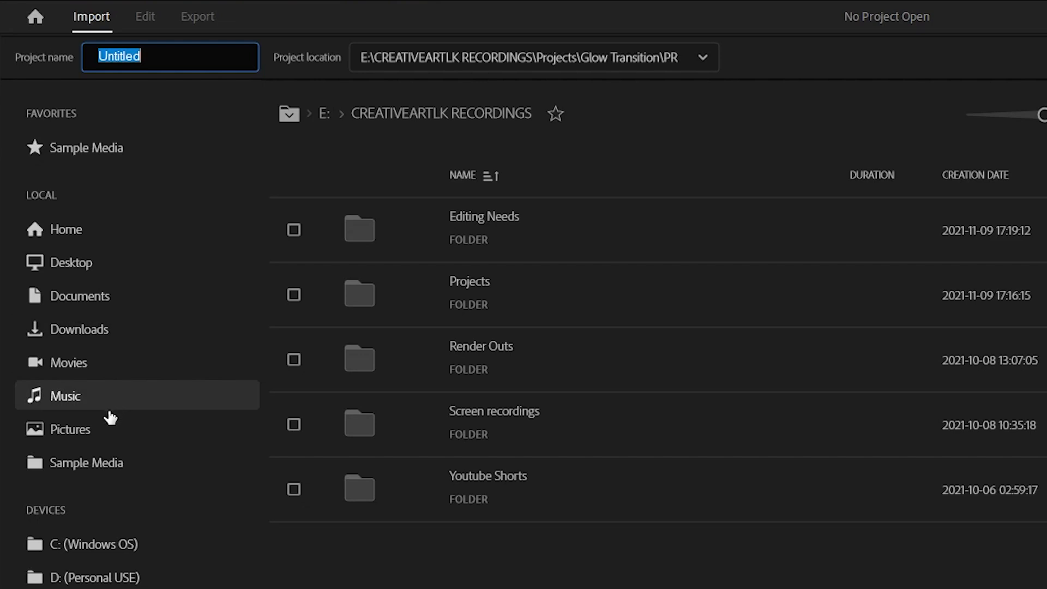
left_click(147, 476)
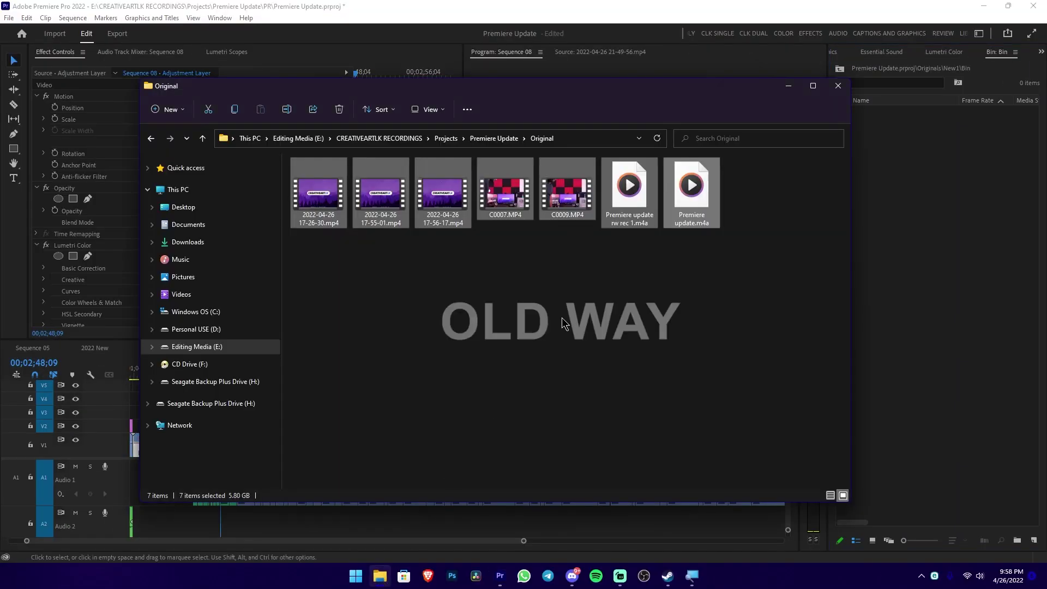
- Switch to File Explorer and bring all the media files of the Original folder into the open project's bin
left_click_drag(731, 258, 295, 159)
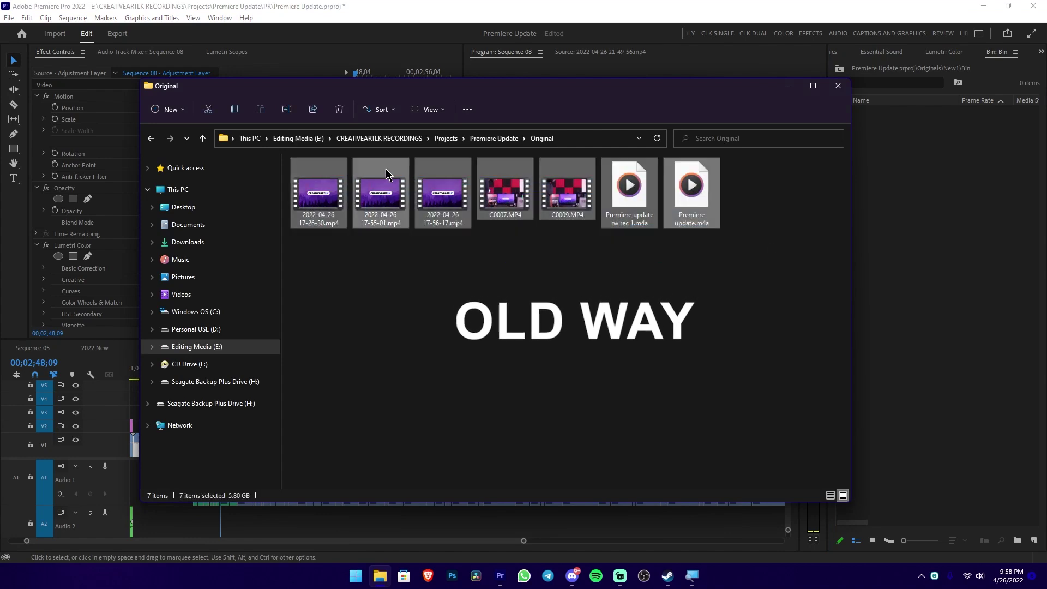
left_click_drag(689, 175, 931, 195)
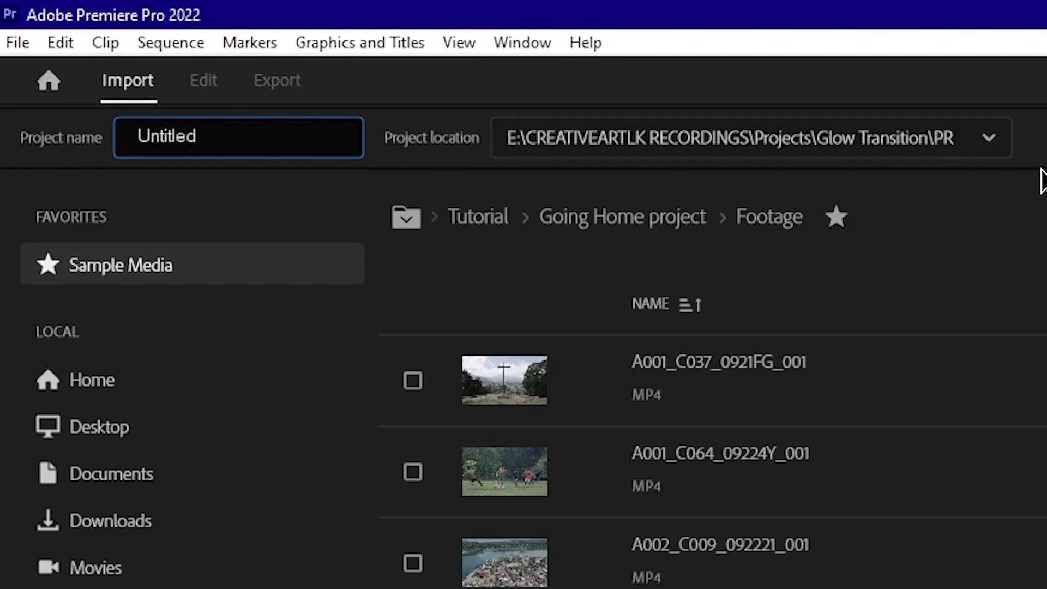
- View the available project locations for the new project and return to the Sample Media favorite
left_click(997, 145)
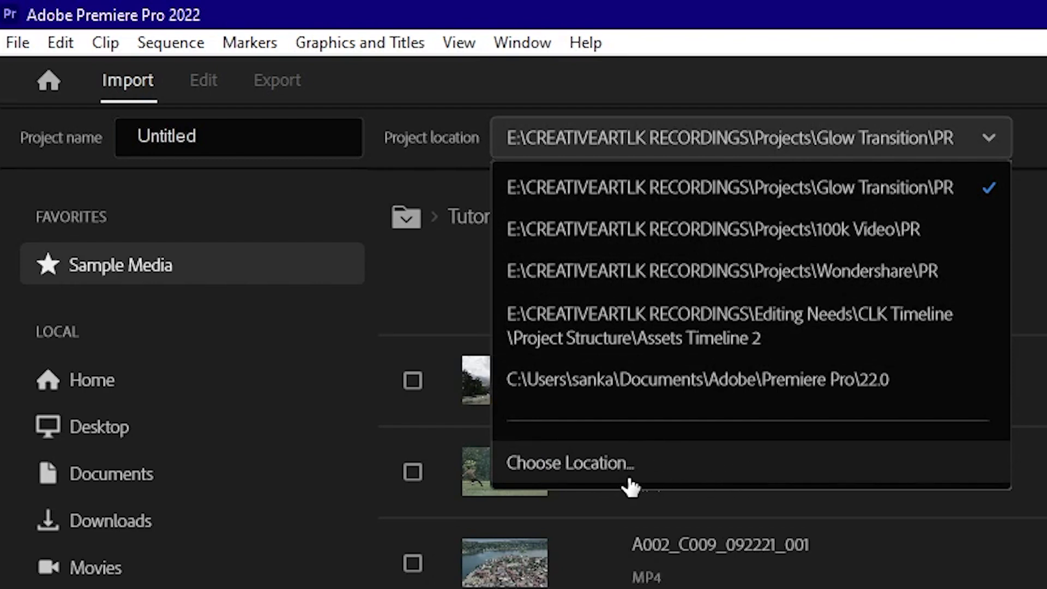
left_click(222, 269)
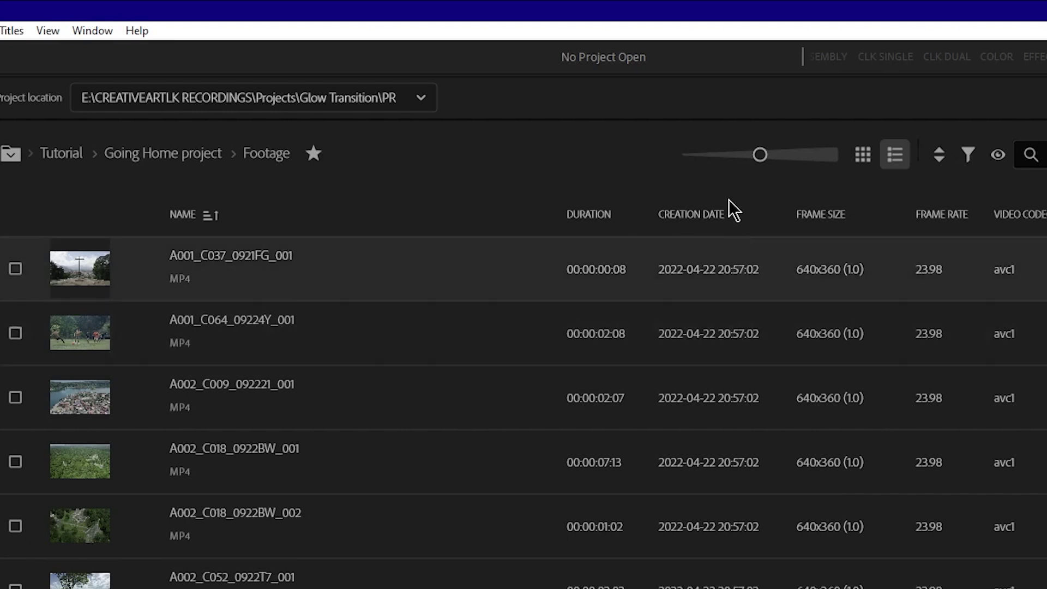
- Enlarge the media thumbnails and display the Footage folder's clips as a grid
left_click_drag(760, 155, 817, 169)
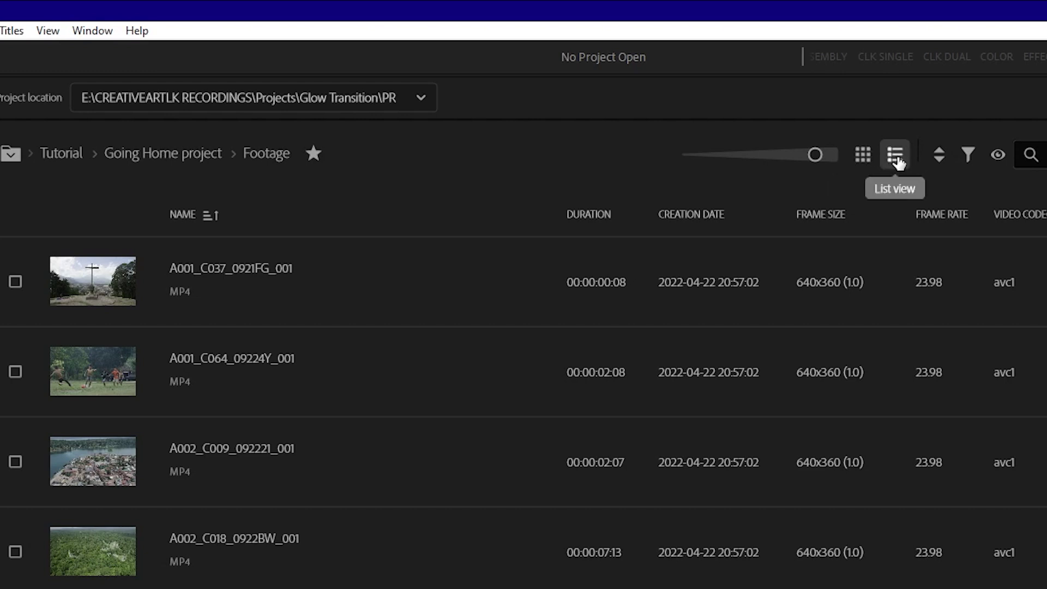
left_click(862, 159)
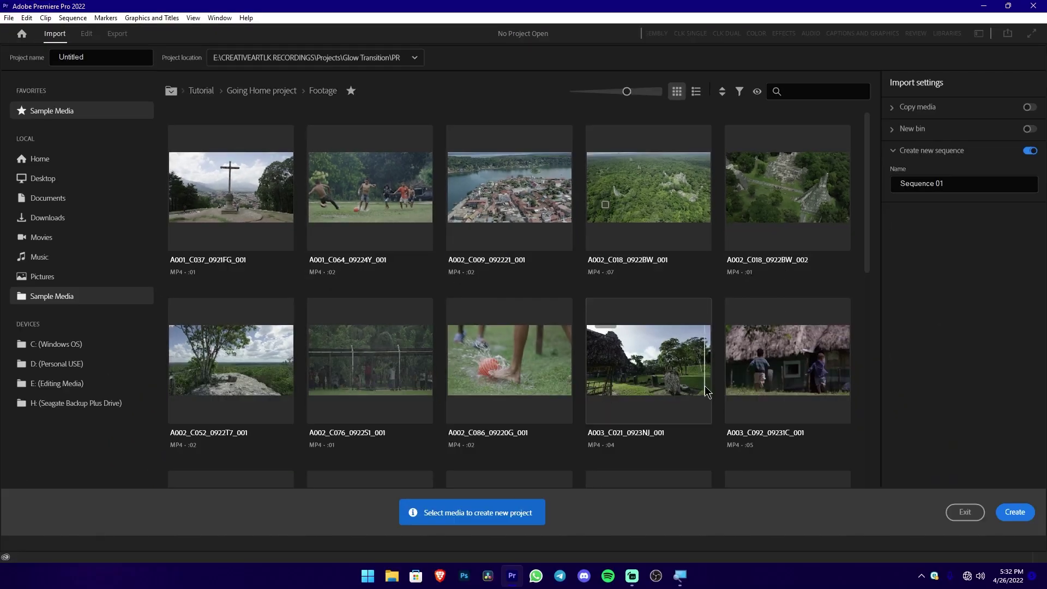
- Select the clips FogTL, RoofTL and StarsTL for import, leaving Tikal out of the selection
scroll(706, 391, "down", 10)
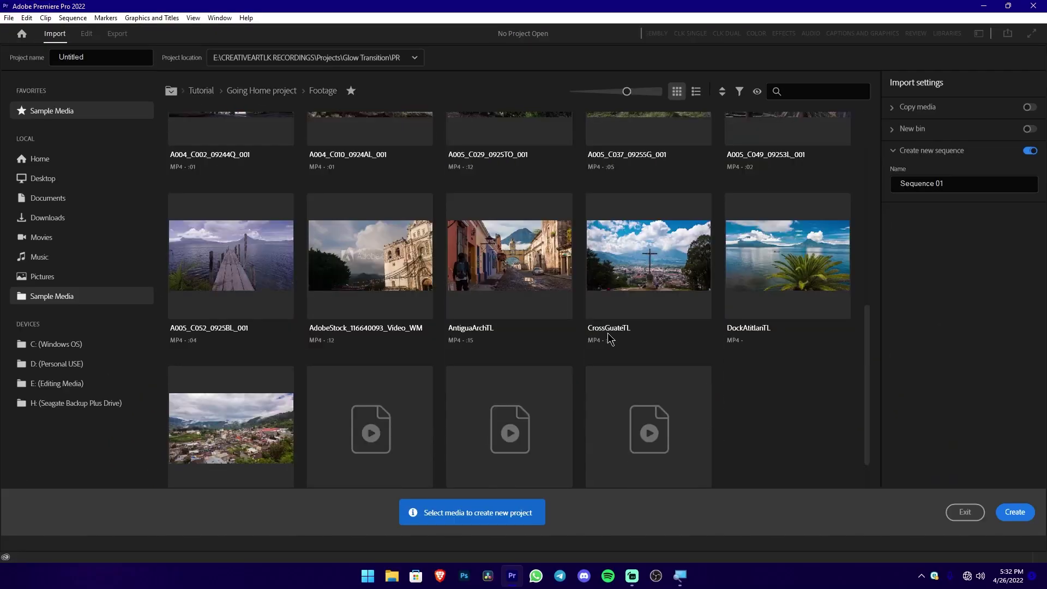
left_click_drag(818, 381, 191, 431)
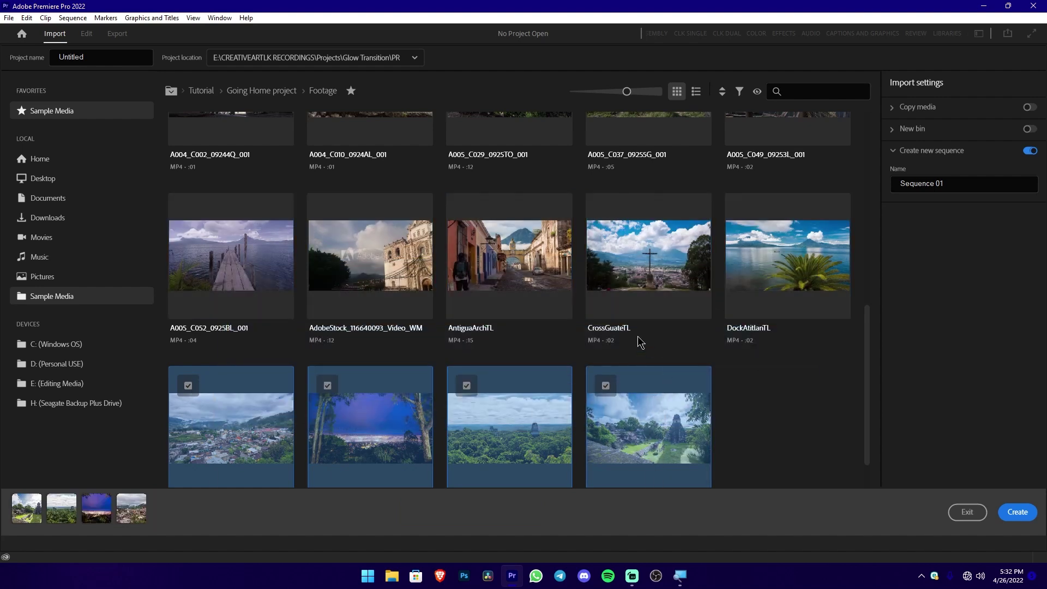
left_click(606, 385)
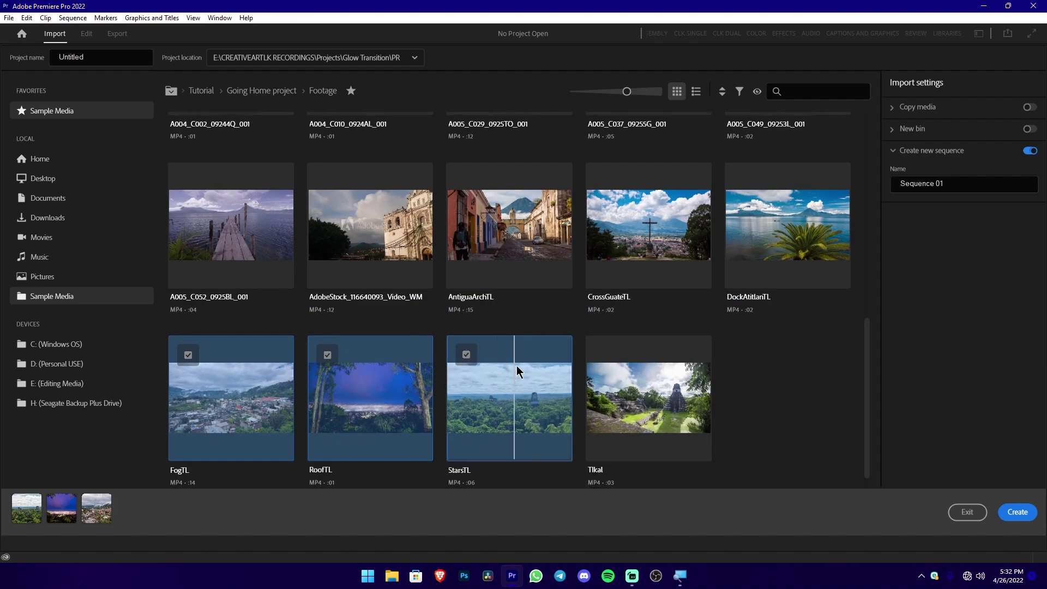
scroll(781, 345, "down", 1)
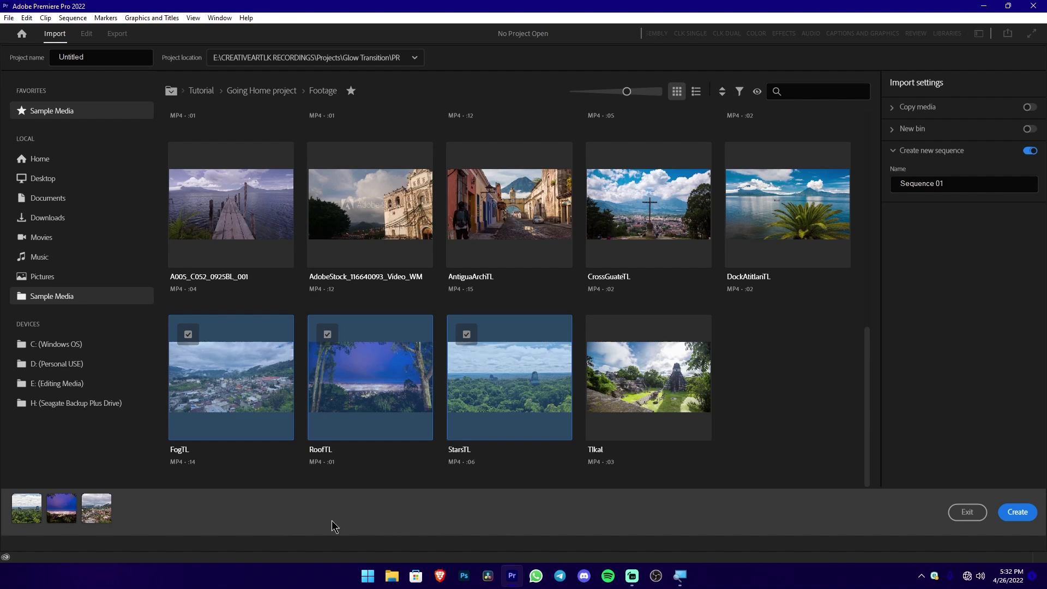
scroll(674, 402, "up", 5)
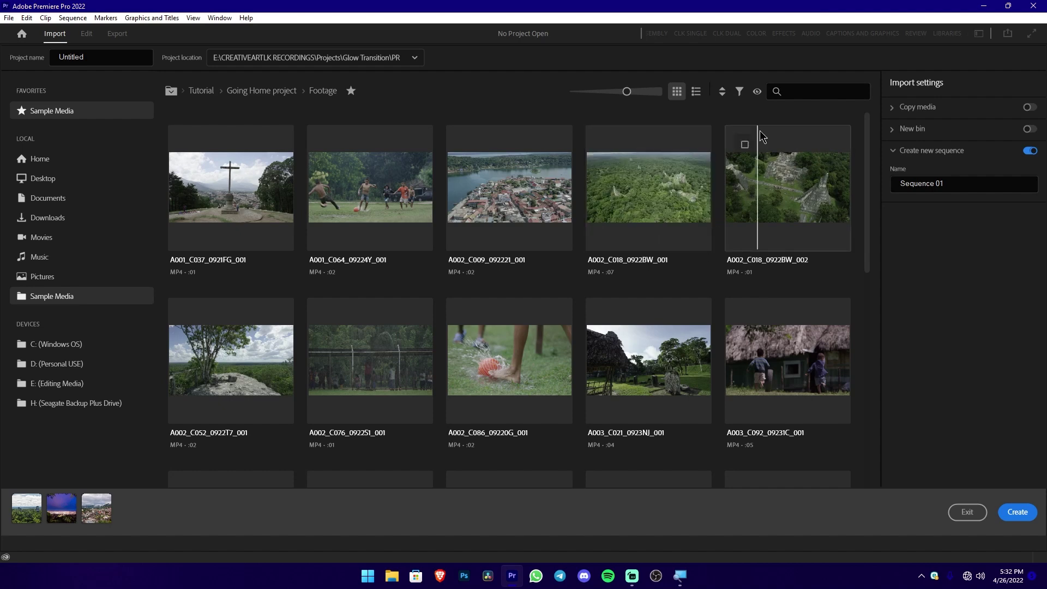
- Activate the media search field and view the Copy media section of the import settings
left_click(807, 89)
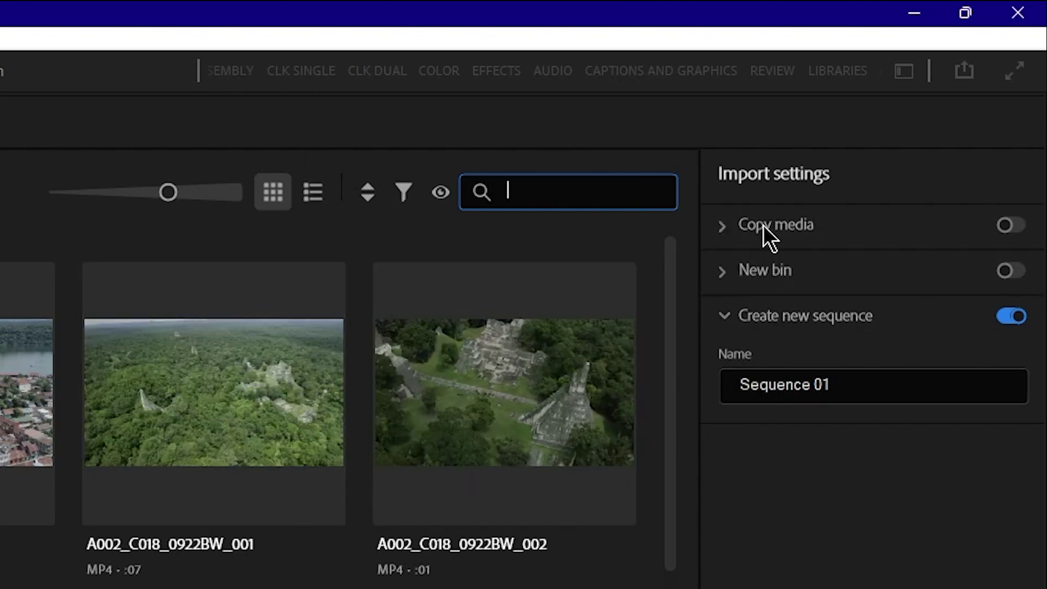
left_click(710, 227)
left_click(711, 229)
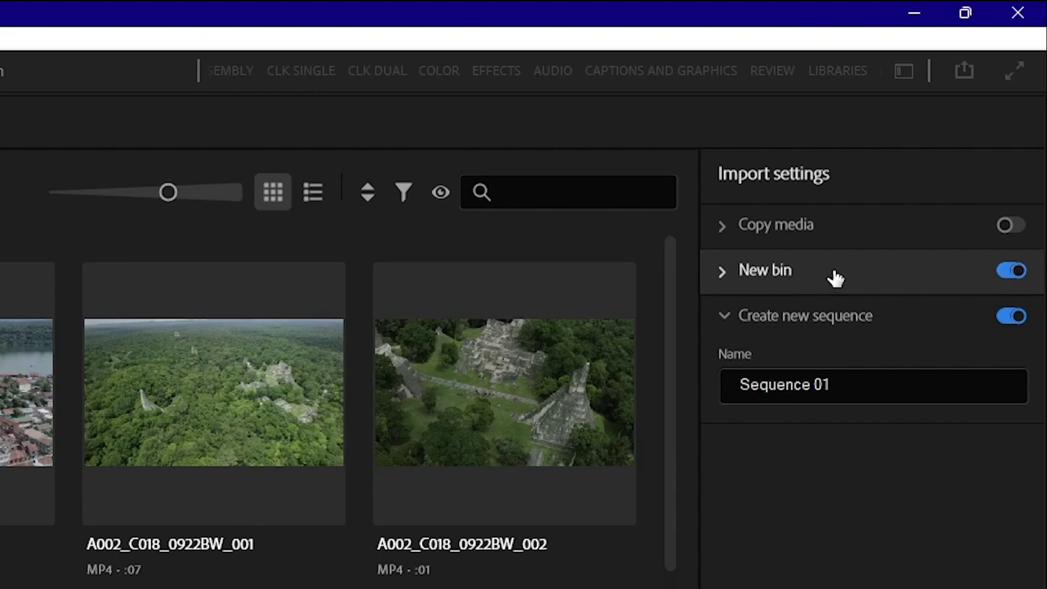
- Expand the New bin import settings and open the bin's name for editing
left_click(720, 272)
left_click(791, 339)
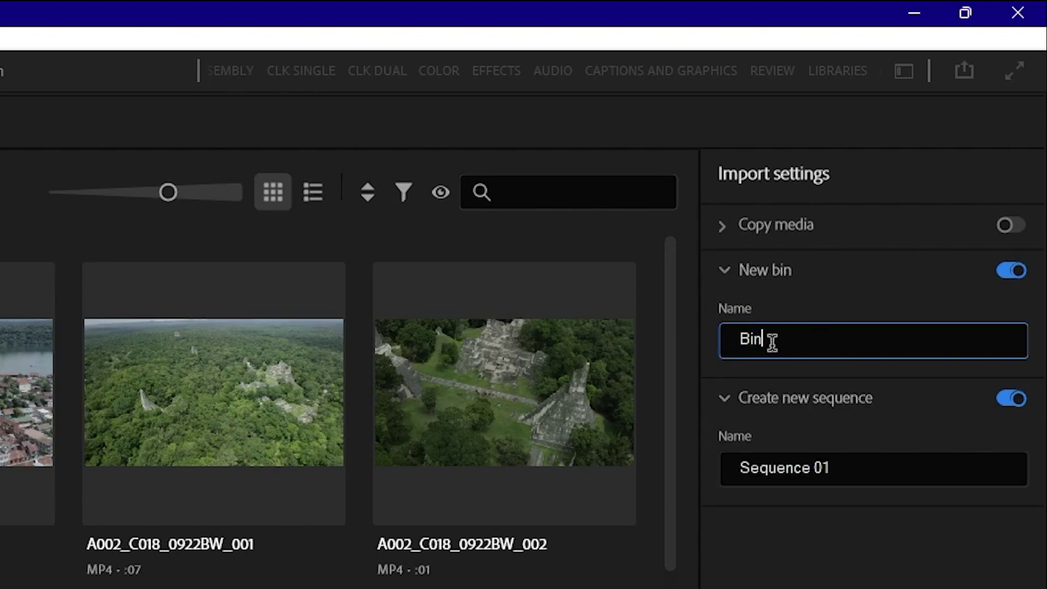
left_click_drag(771, 342, 742, 344)
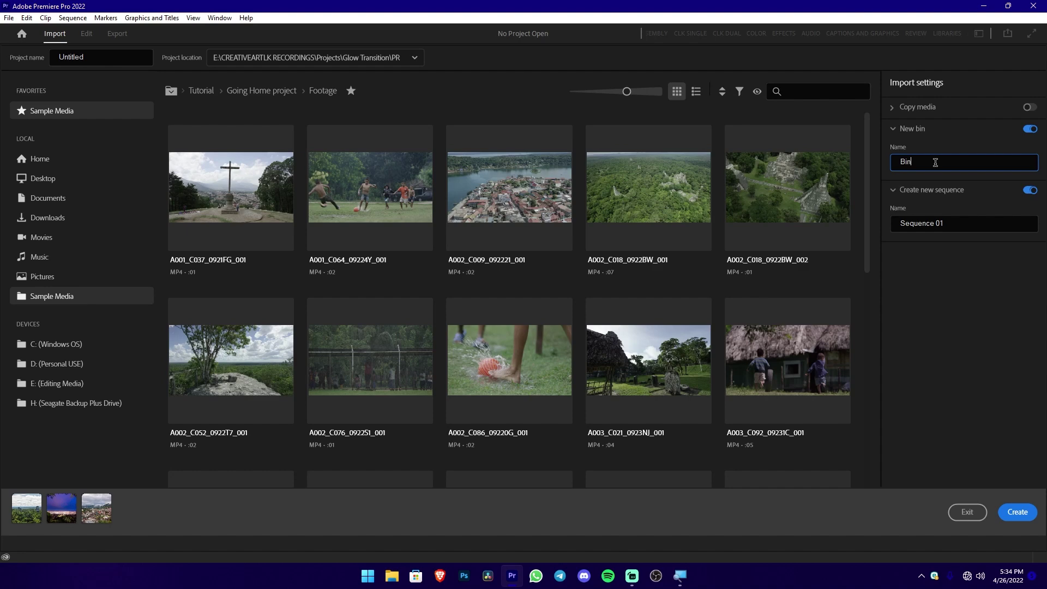
- Turn off the New bin option and open the new sequence's name for editing
left_click(1029, 130)
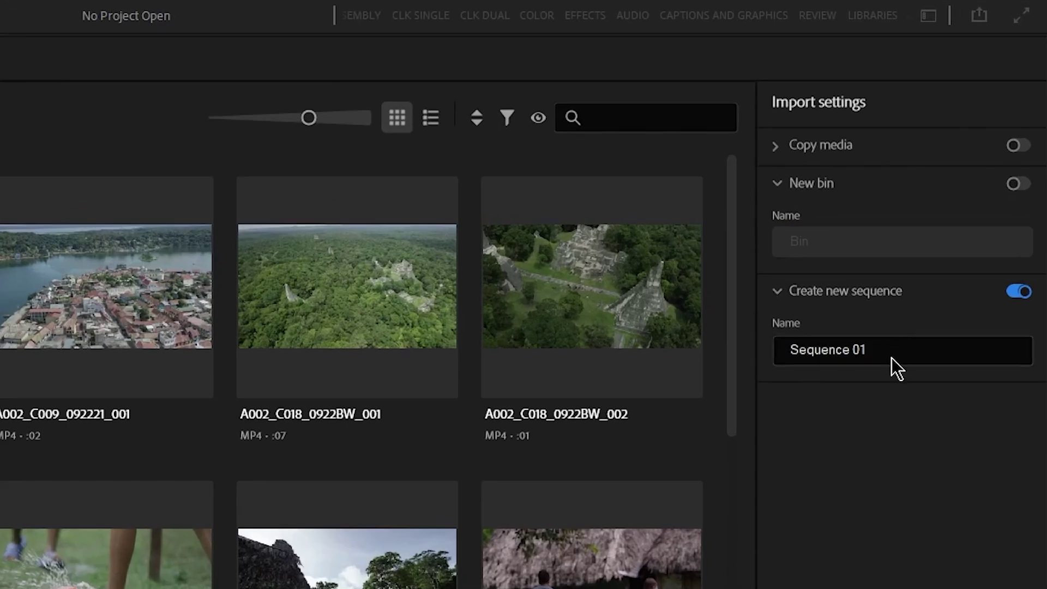
left_click_drag(894, 350, 797, 371)
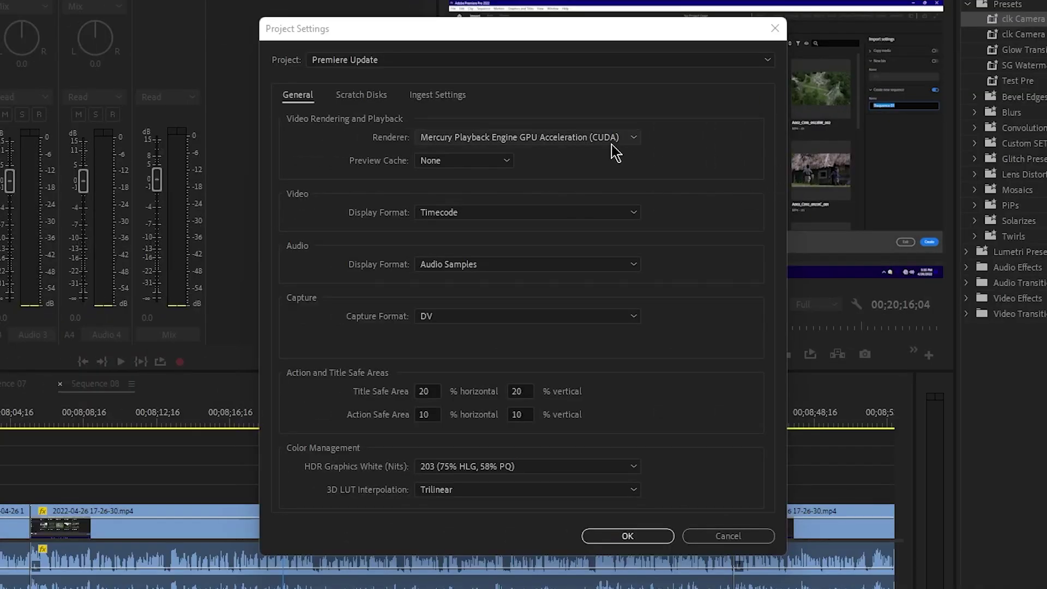
- View the video renderer choices in the Premiere Update project's settings
left_click(587, 142)
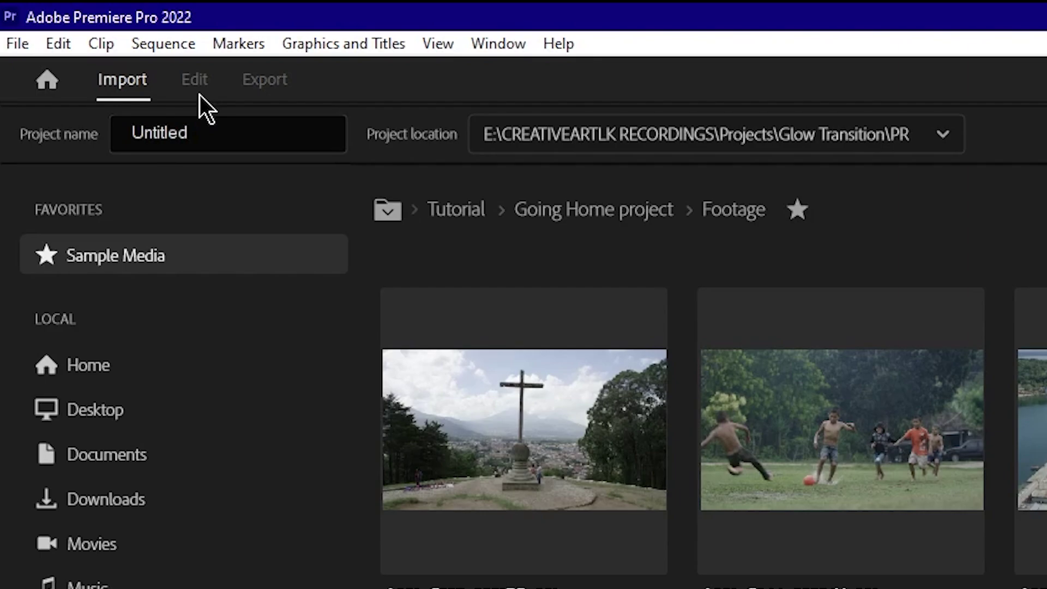
- Switch the Glow Transition project to the Import workspace and return to the Edit workspace
left_click(200, 95)
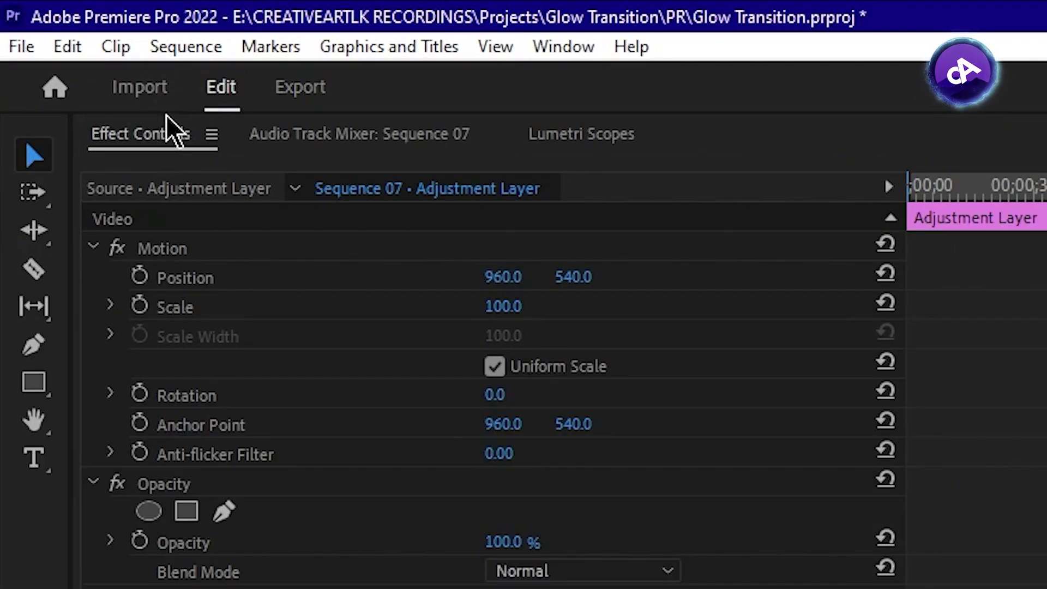
left_click(141, 87)
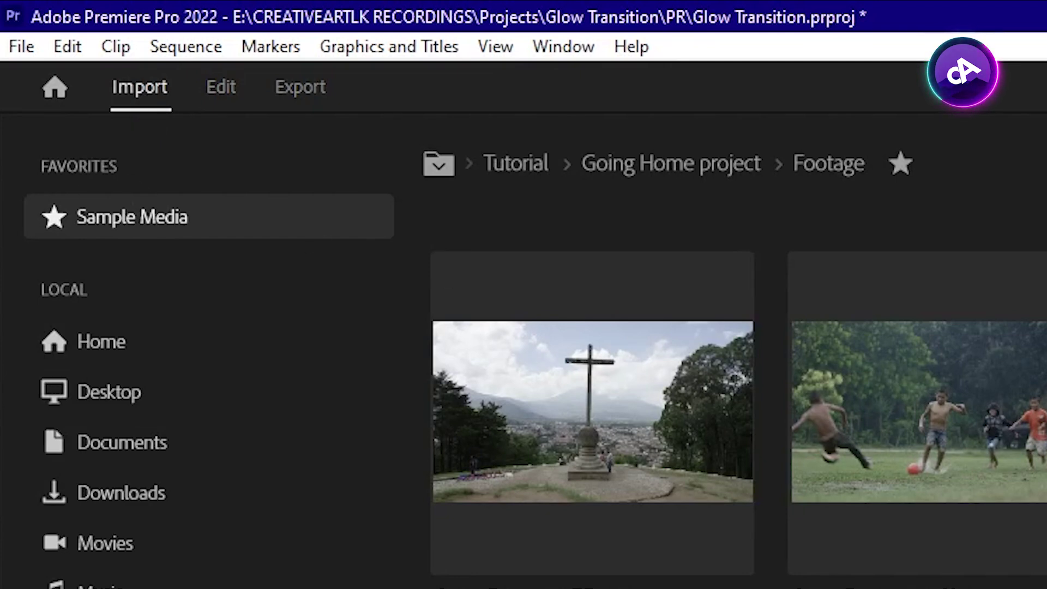
left_click(231, 88)
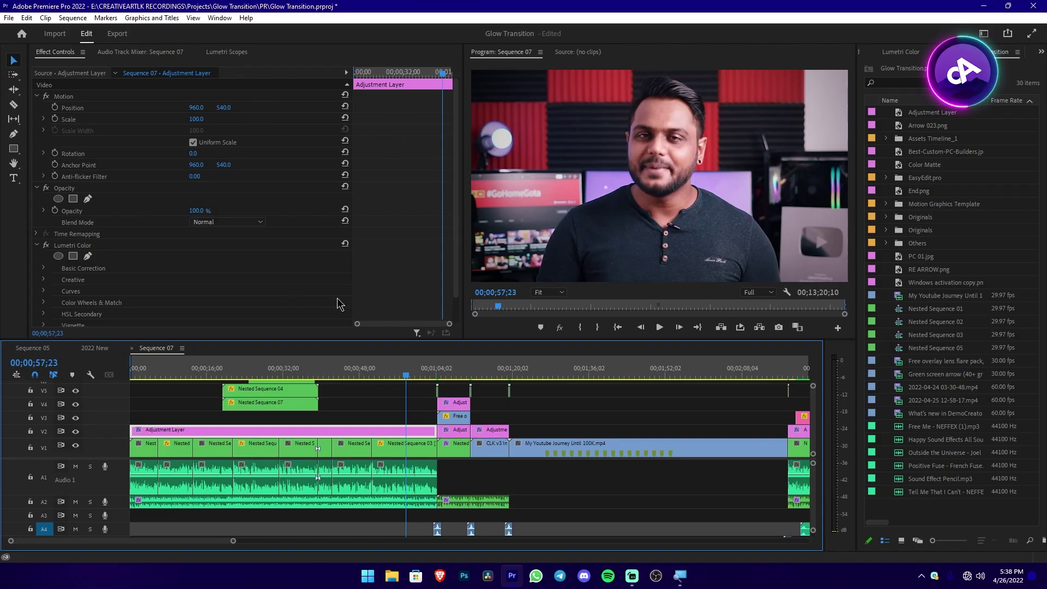
- View the Audio Track Mixer of Sequence 07 and return to the Effect Controls
left_click(148, 53)
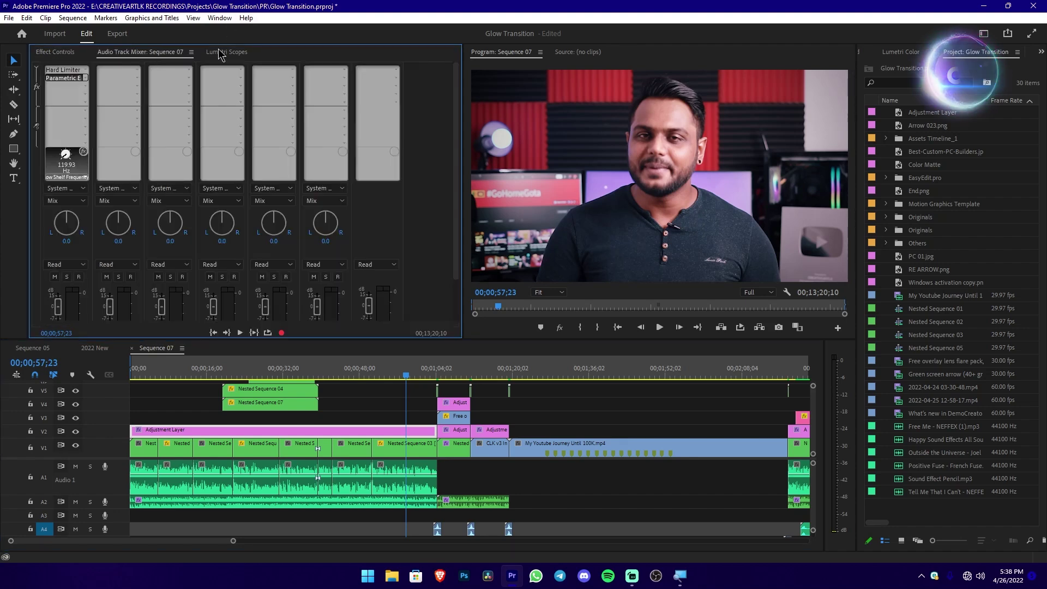
left_click(60, 52)
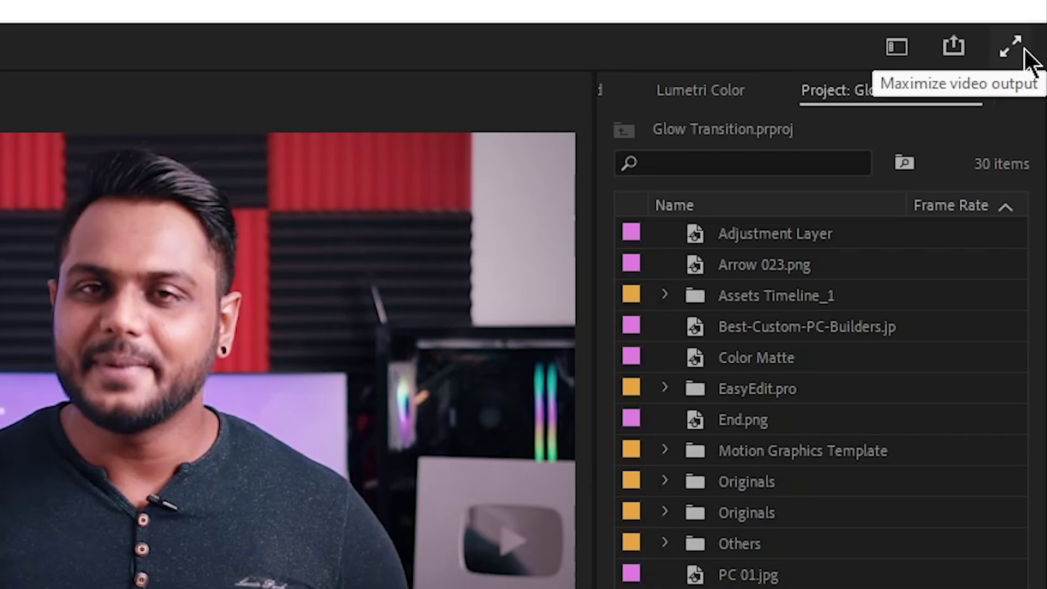
- Maximize the video output to preview the frame full screen, and return to the editing layout
left_click(1019, 57)
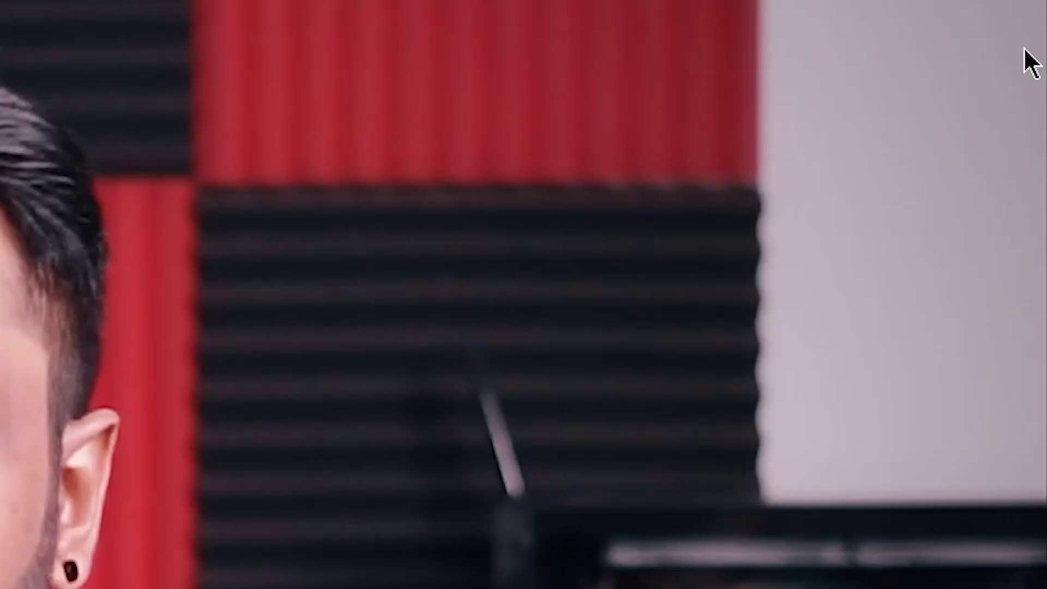
left_click(1025, 49)
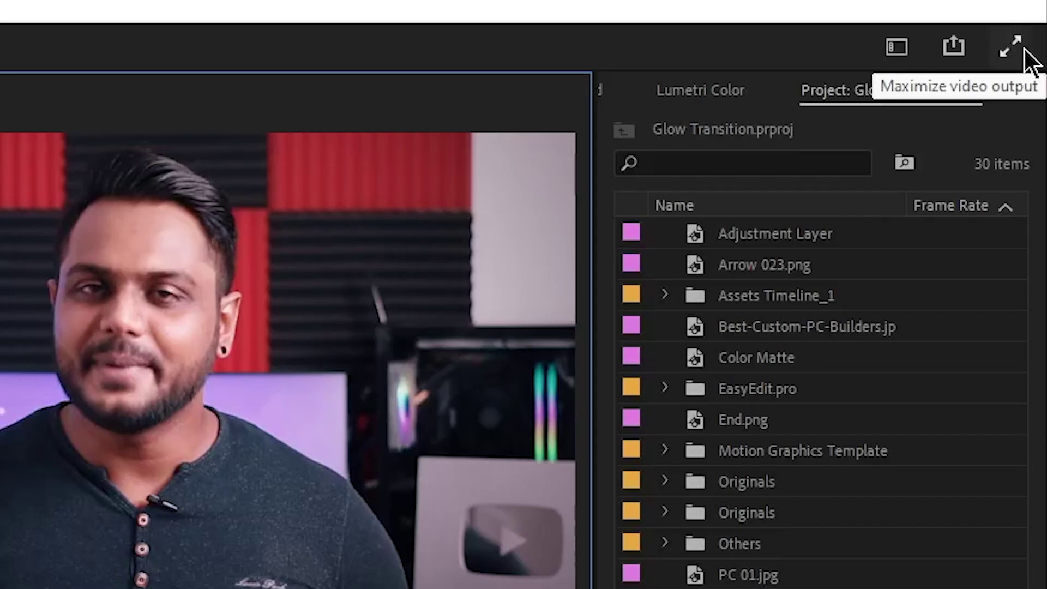
- Examine the Quick Export presets for Sequence 07 and close the export options without exporting
left_click(960, 42)
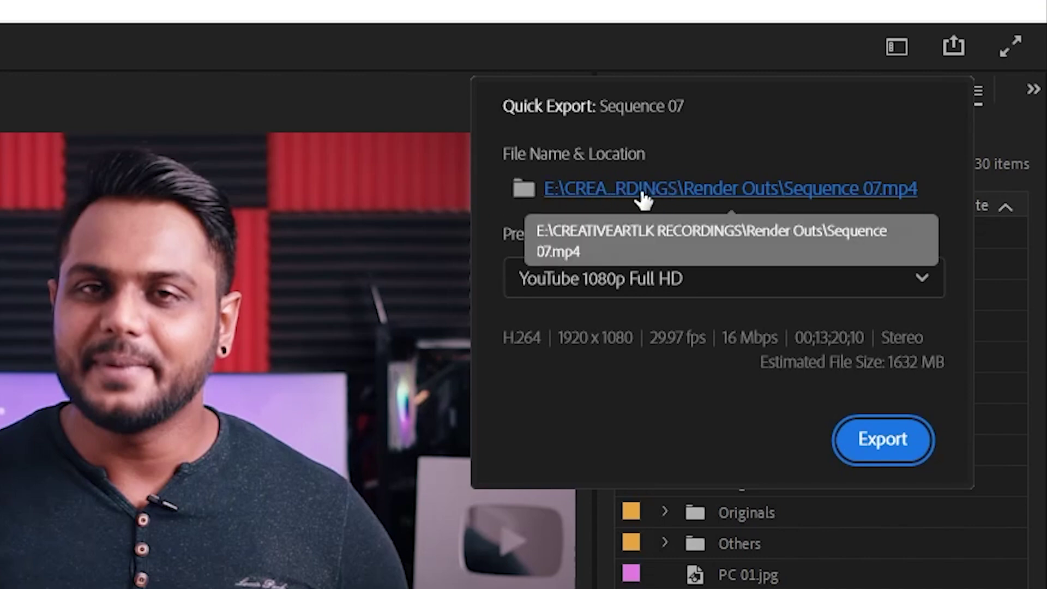
left_click(615, 290)
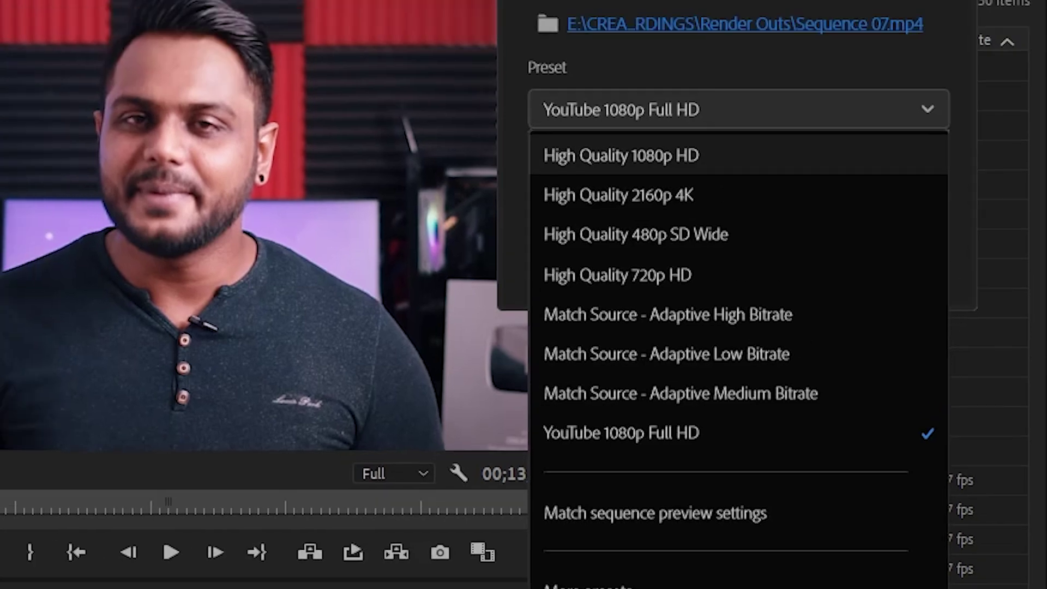
key("Escape")
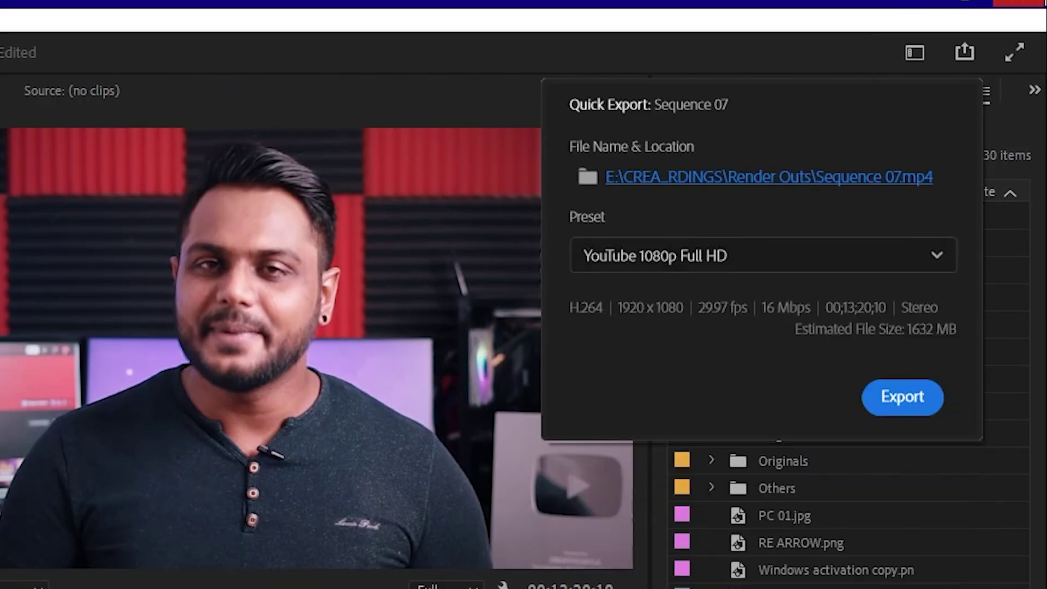
left_click(966, 60)
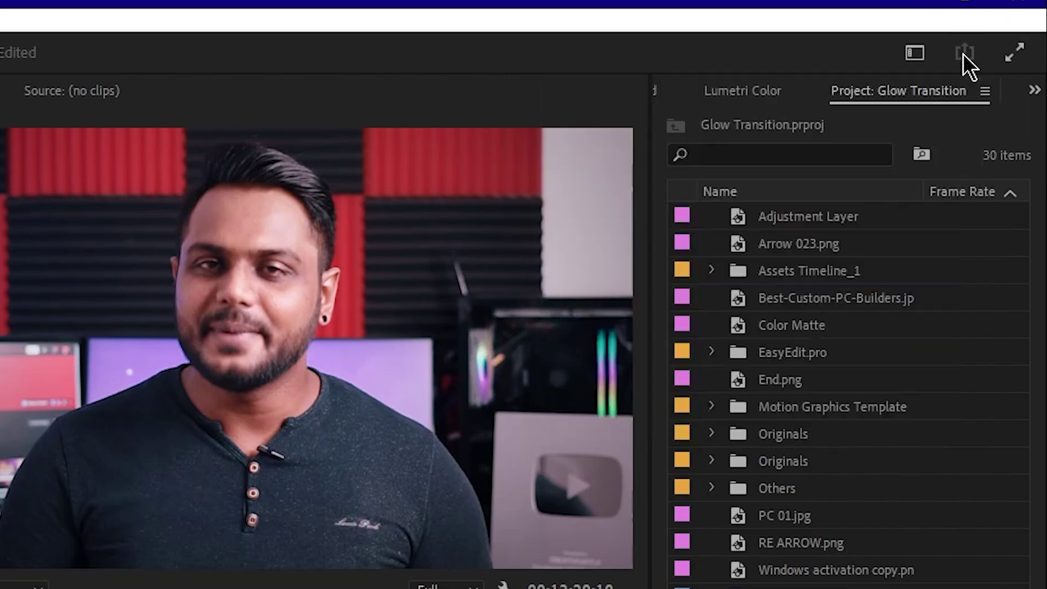
- Show the workspace tabs in the header bar and widen their area to reveal more workspaces
left_click(914, 54)
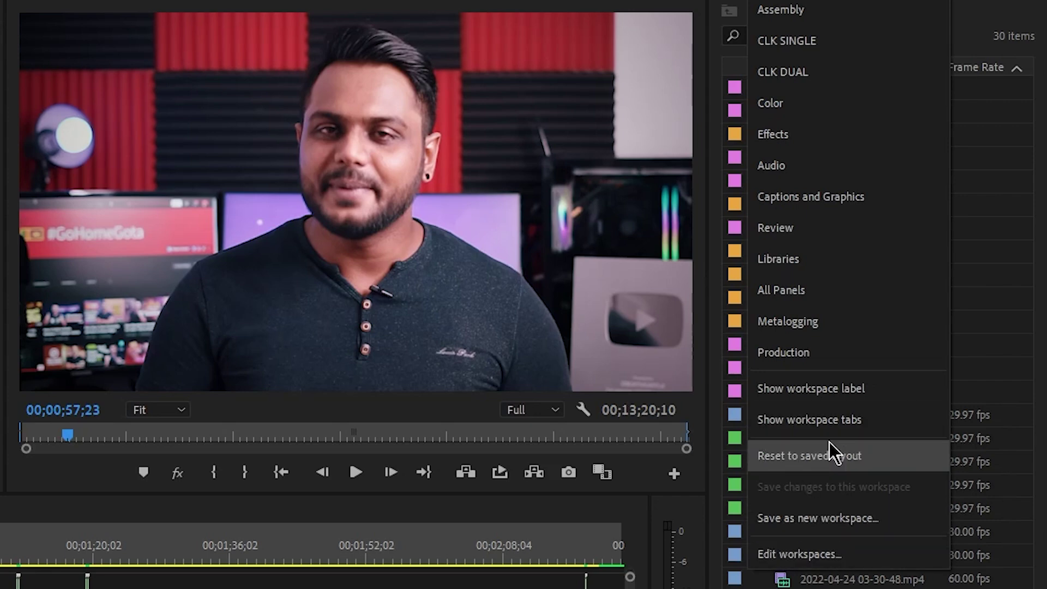
left_click(854, 431)
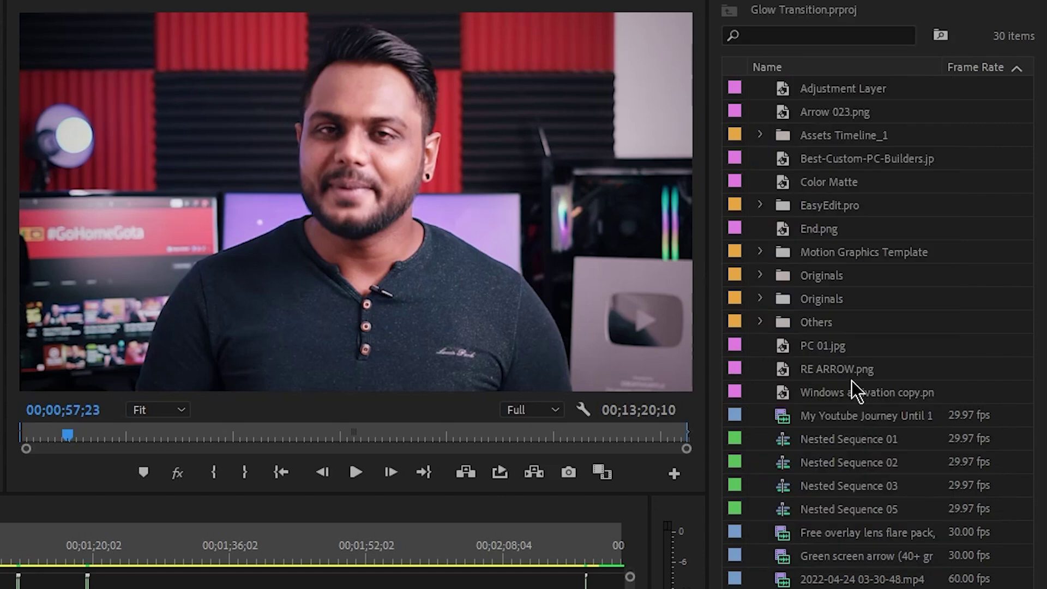
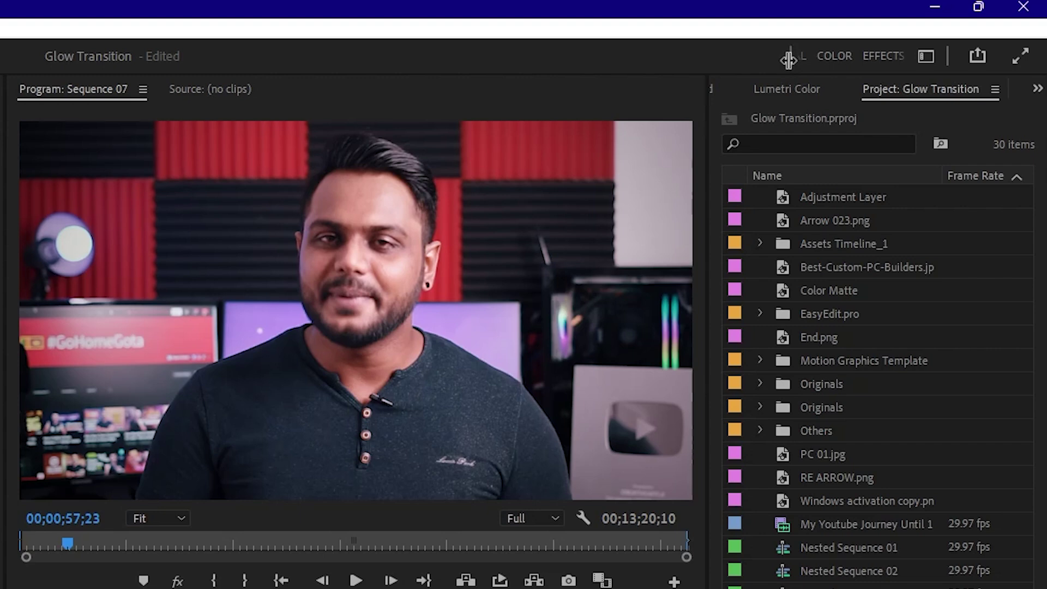
left_click_drag(789, 60, 388, 89)
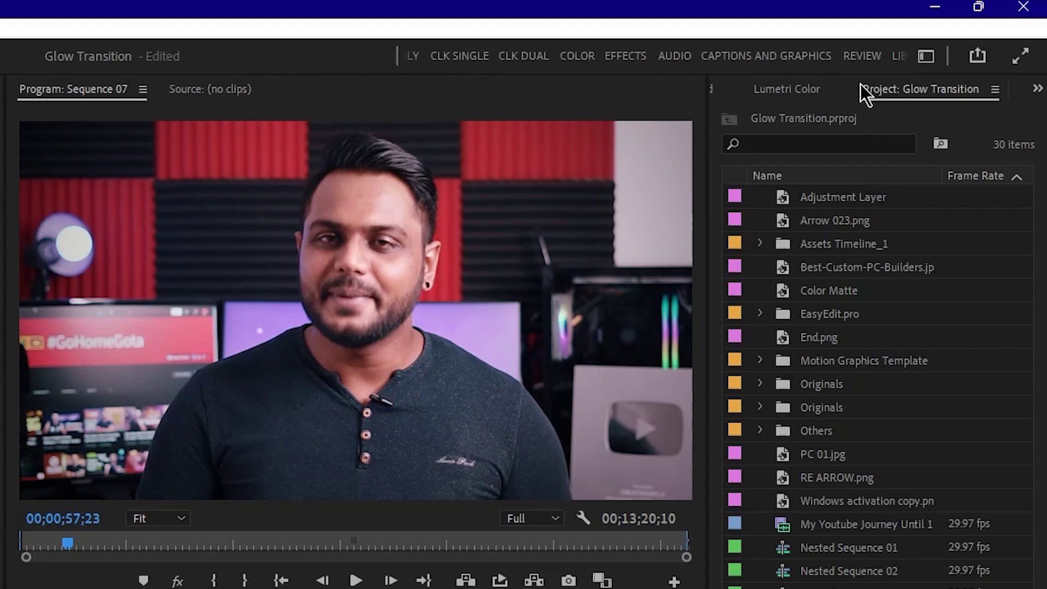
- Examine the workspace options for saving, resetting and editing layouts, both in the header bar and among the window commands
left_click(925, 57)
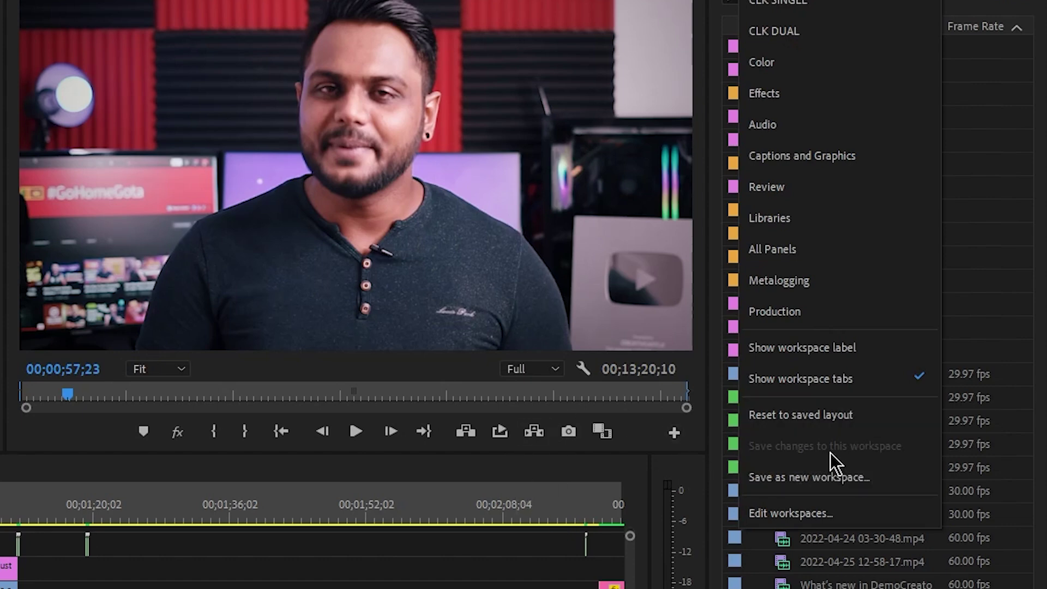
left_click(783, 431)
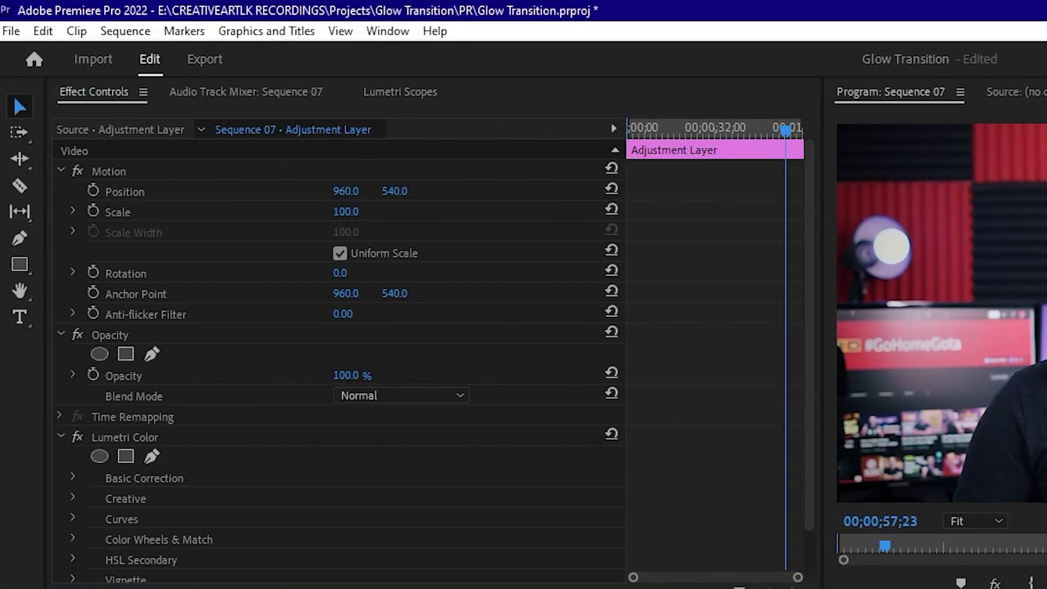
left_click(393, 33)
mouse_move(411, 55)
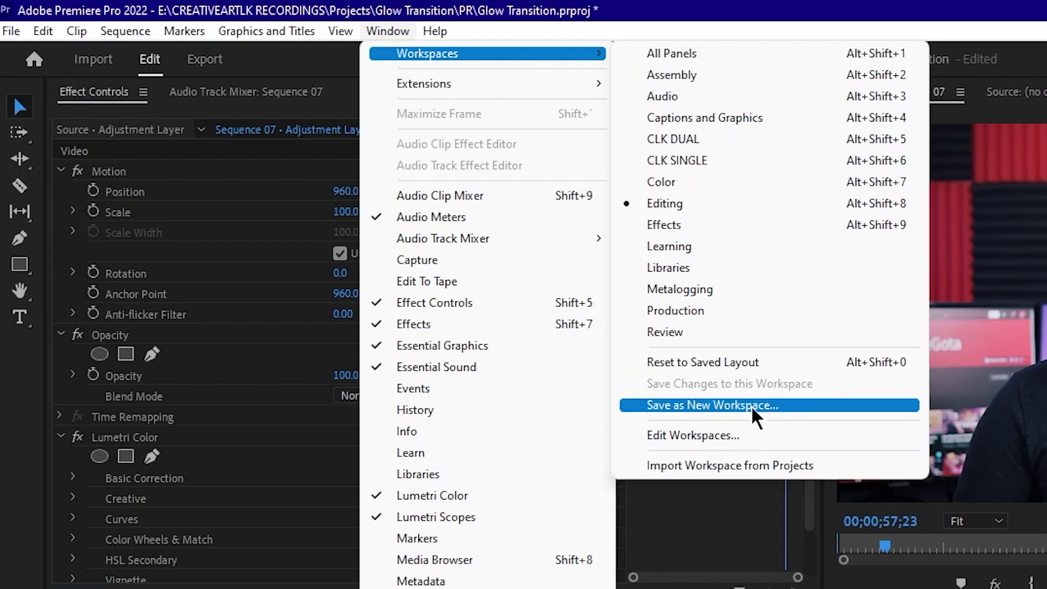
left_click(849, 5)
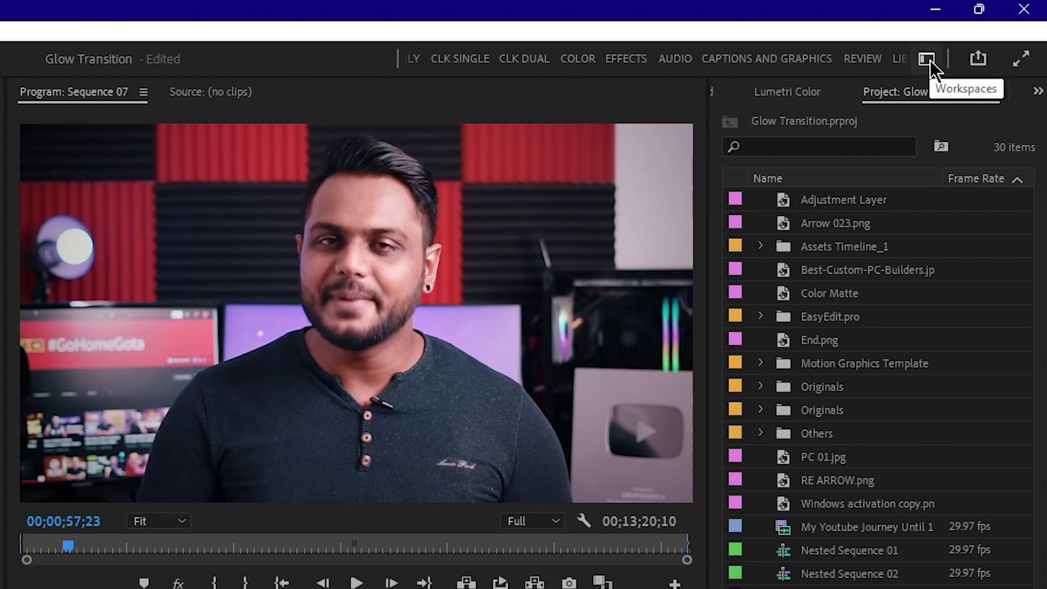
left_click(926, 59)
key("Escape")
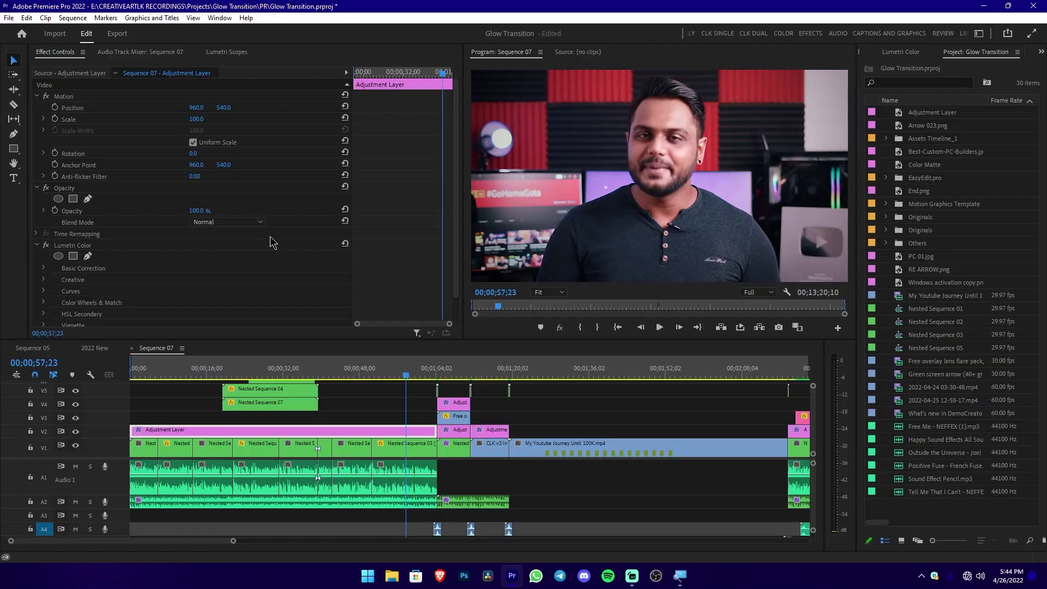
- Open the export settings for Sequence 07 and try out editing the output file name, keeping Sequence 07.mp4
scroll(589, 417, "down", 6)
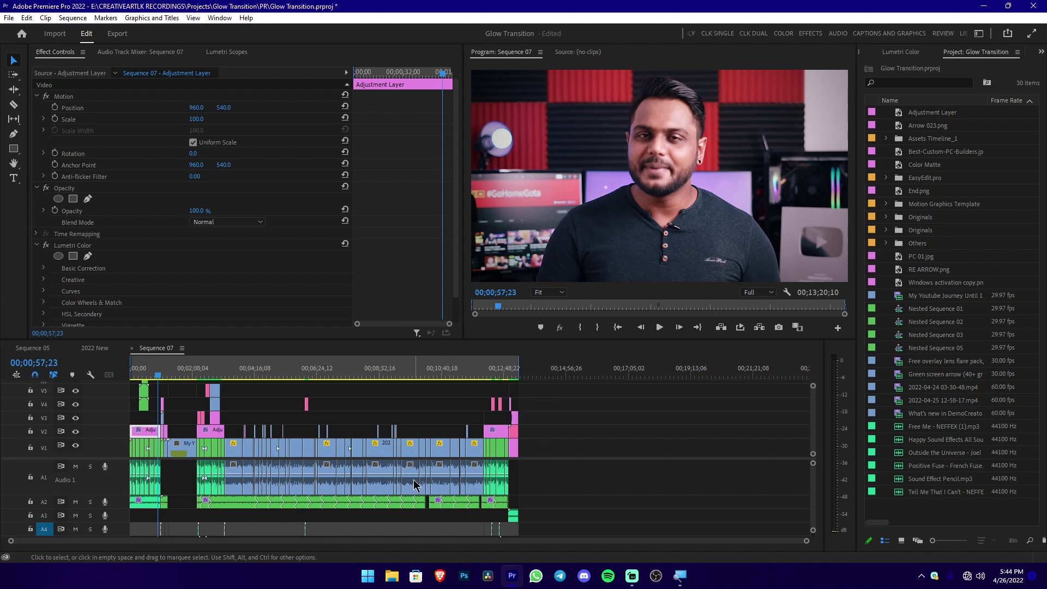
left_click(117, 36)
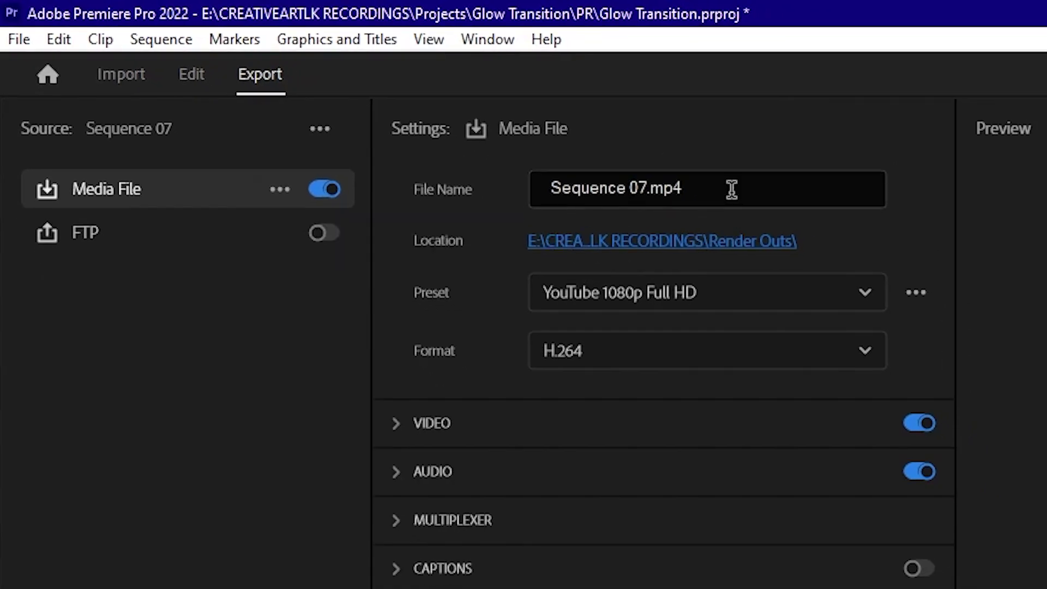
left_click(731, 189)
left_click_drag(649, 187, 498, 187)
key("BackSpace")
key("ctrl+z")
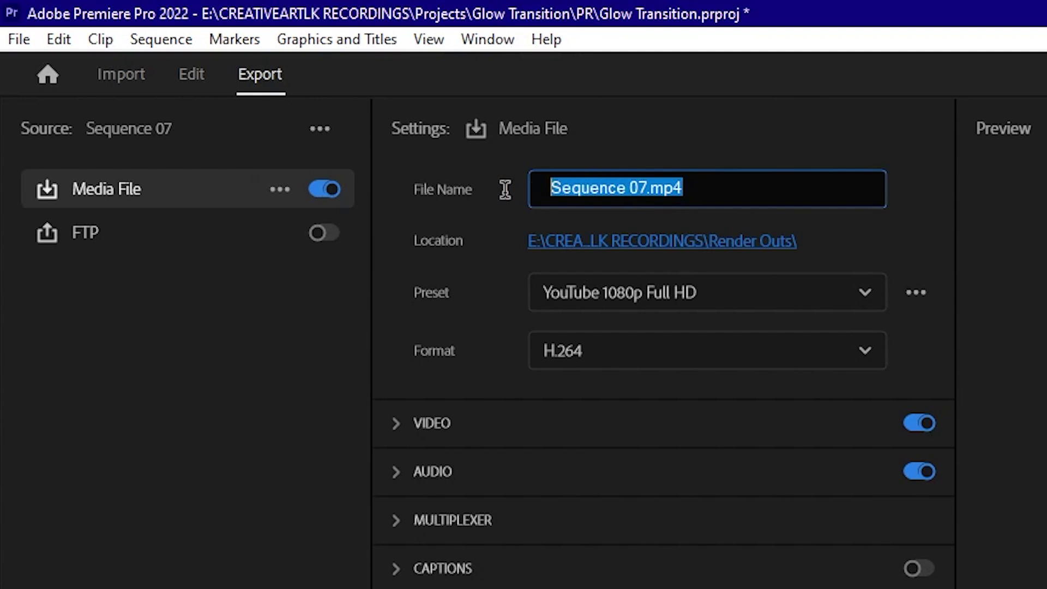
left_click(480, 244)
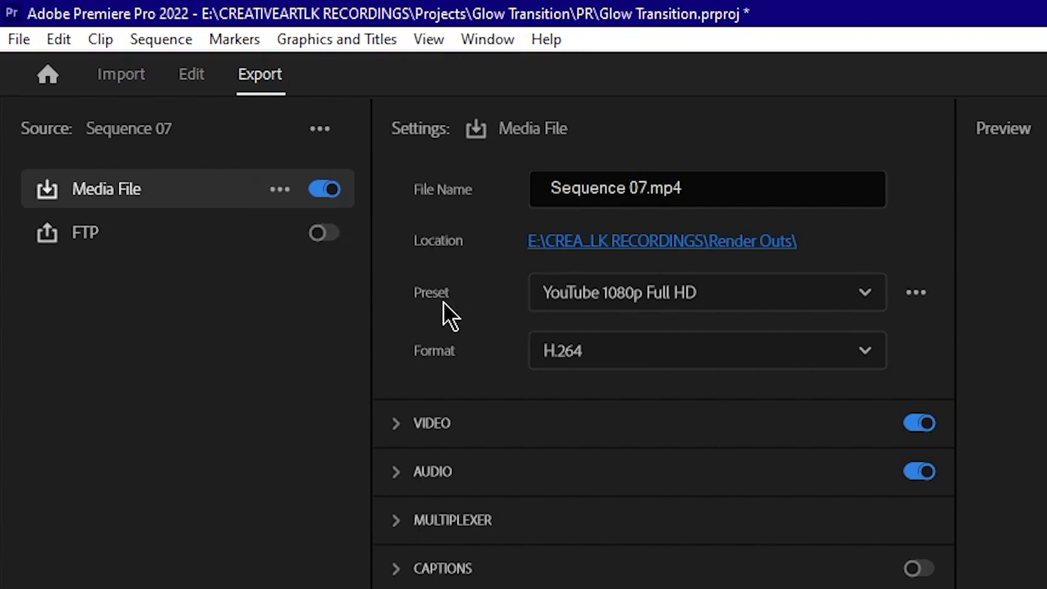
- Search the full preset library for "youtube", mark YouTube 2160p 4K Ultra HD as a favorite and apply it to the export
left_click(577, 306)
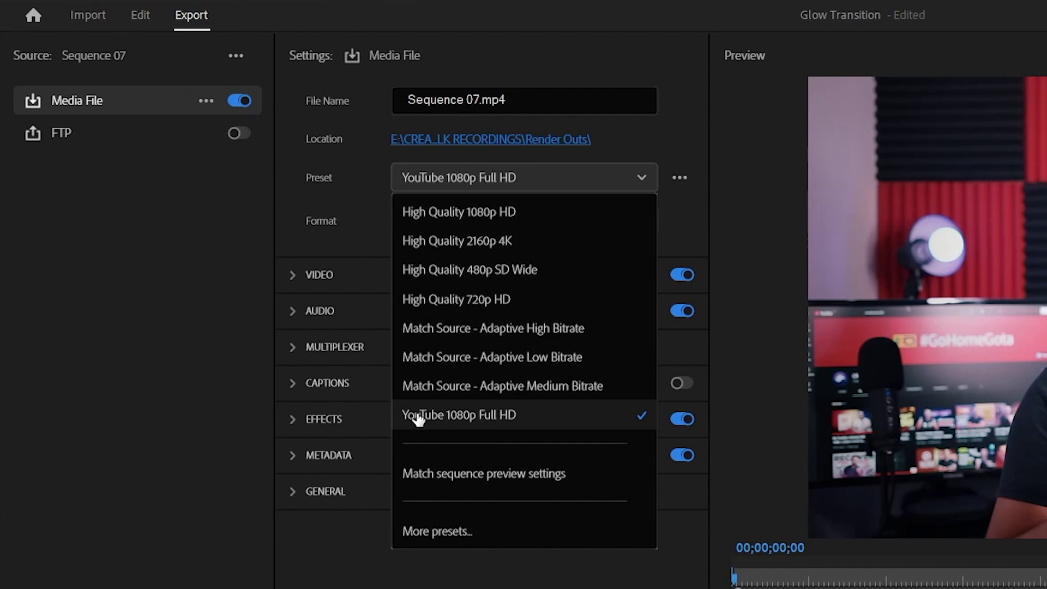
left_click(472, 535)
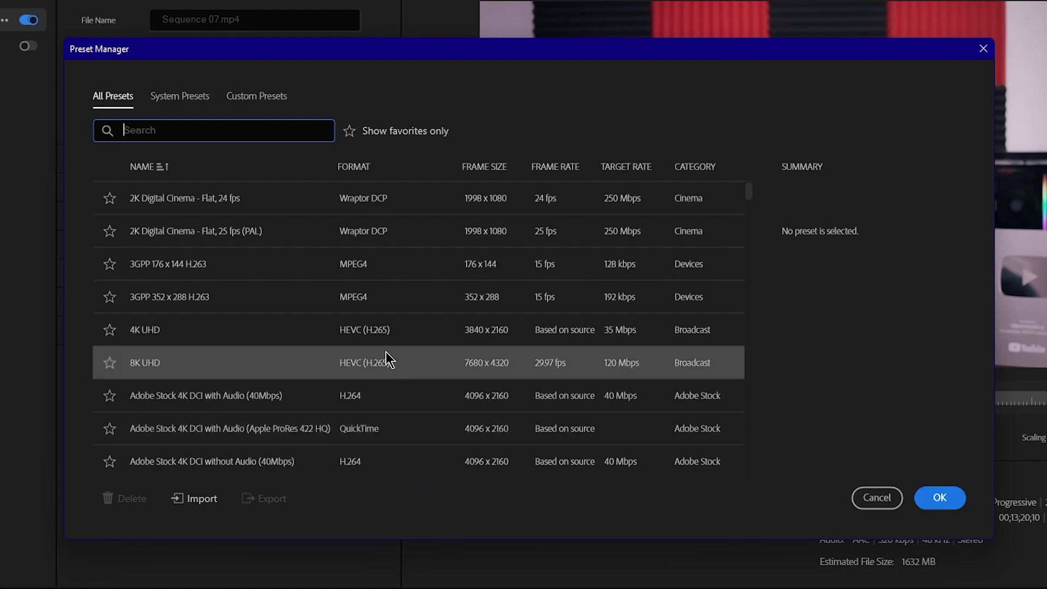
scroll(303, 257, "down", 4)
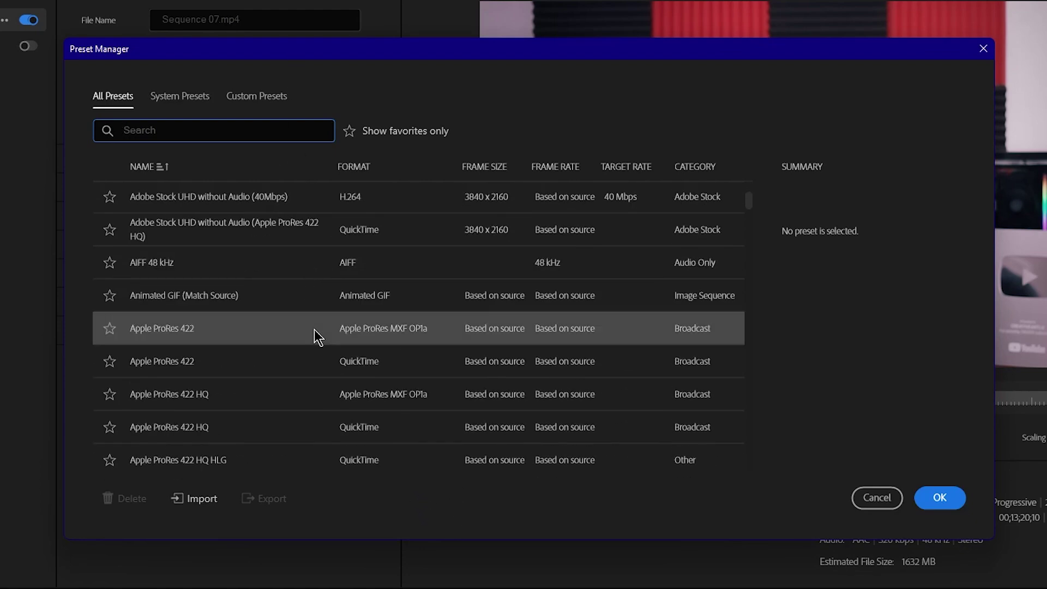
scroll(314, 329, "up", 4)
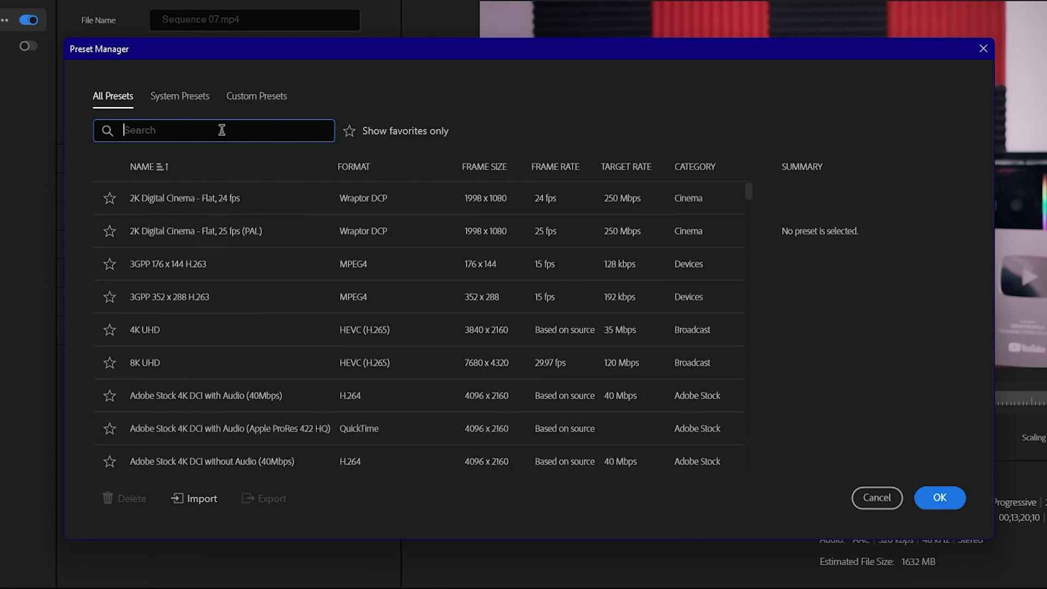
type("youtube")
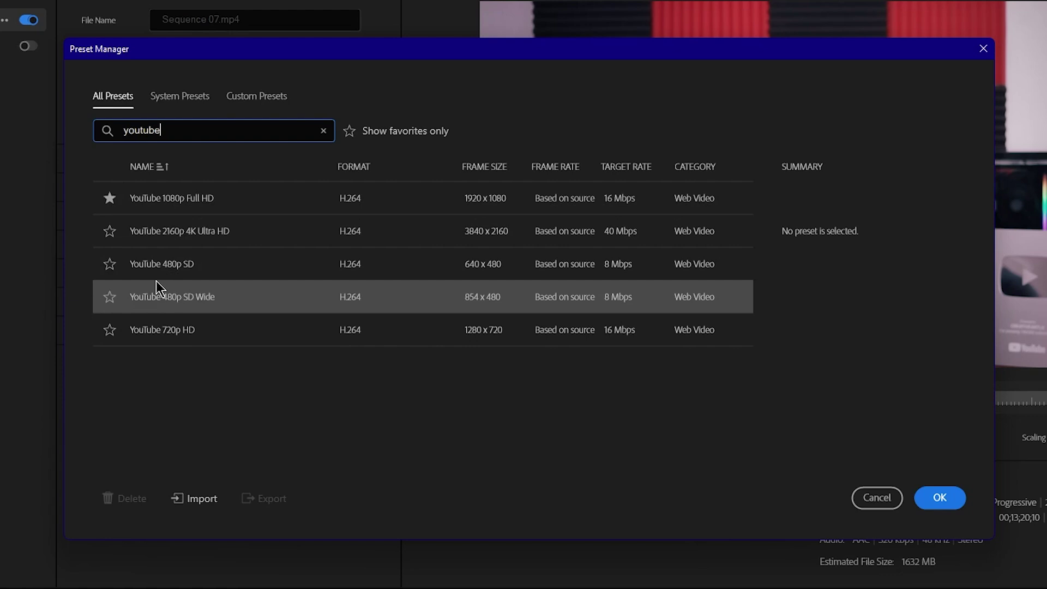
left_click(110, 232)
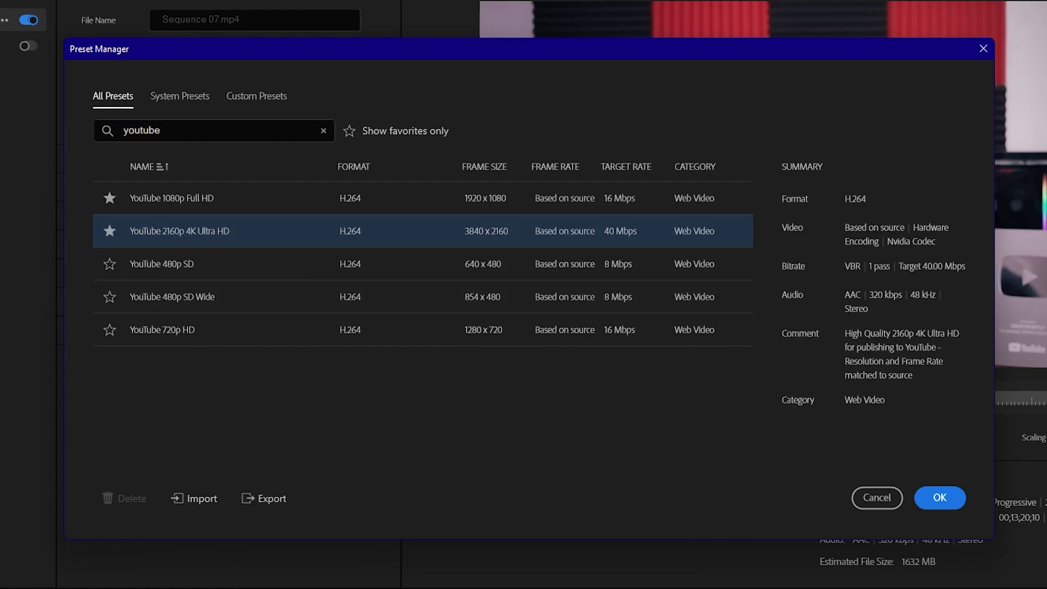
left_click(940, 497)
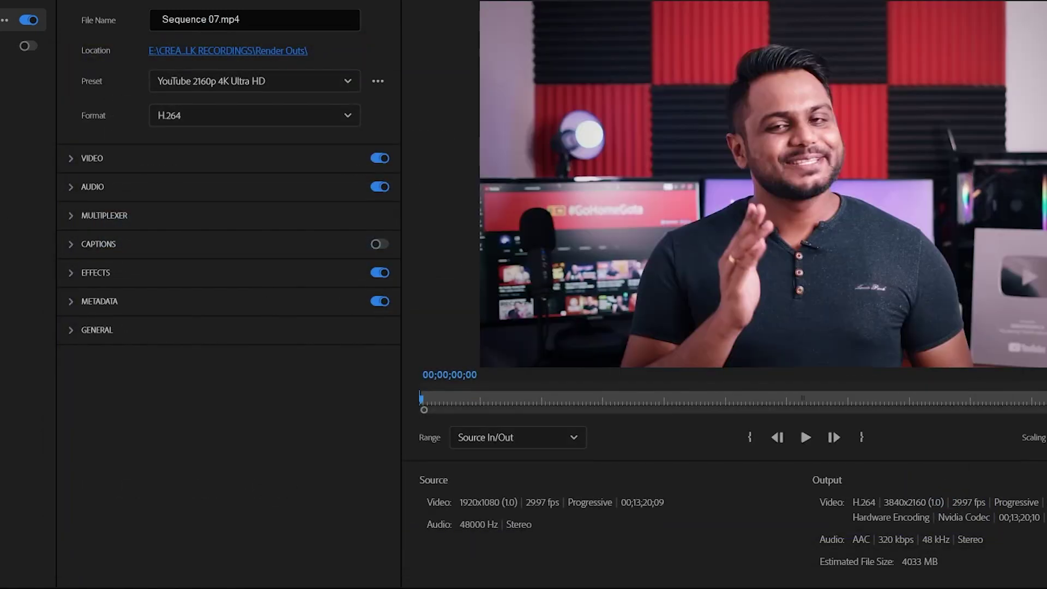
- Set the export preset to YouTube 1080p Full HD
left_click(251, 85)
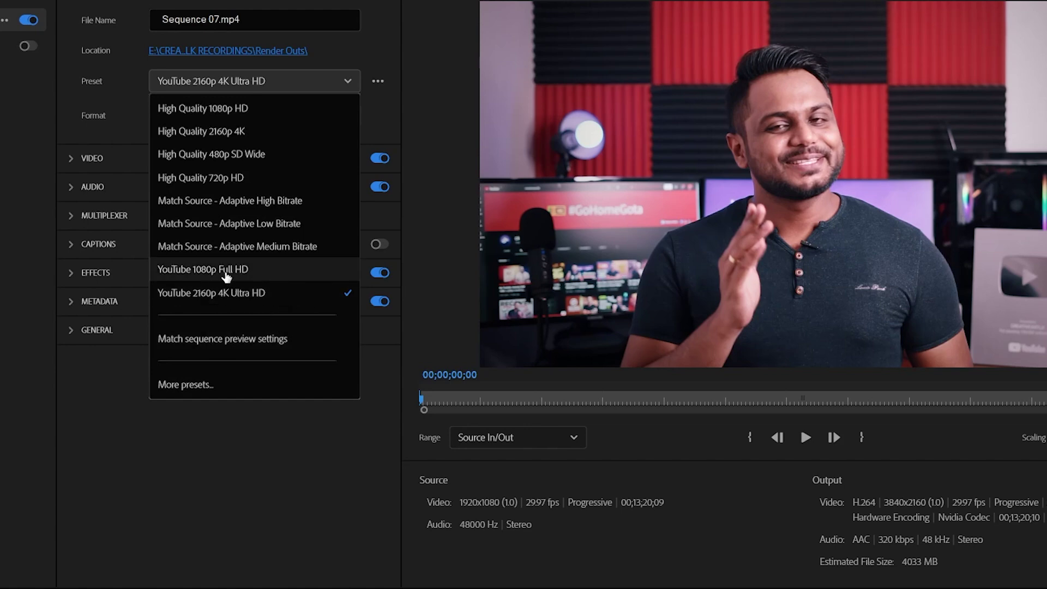
left_click(270, 274)
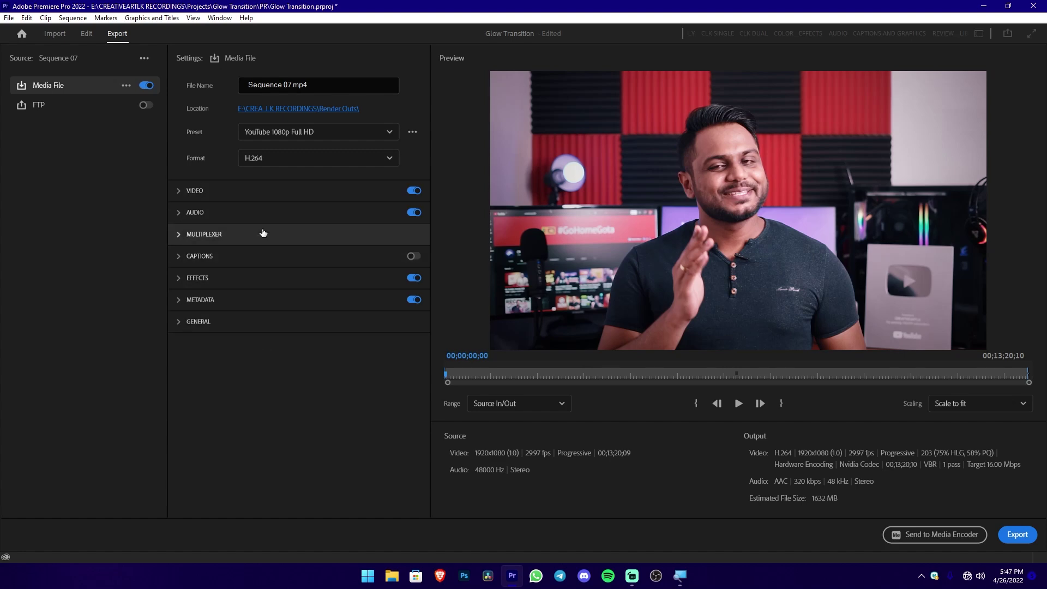
- Expand the full video export settings and examine the basic, encoding and color options
left_click(175, 191)
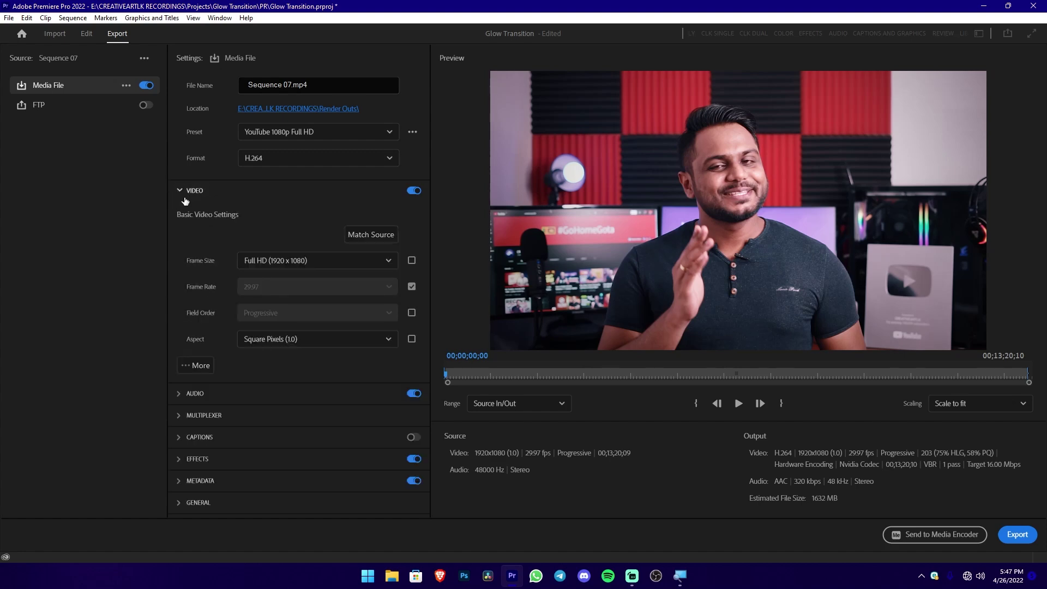
left_click(199, 366)
scroll(188, 334, "down", 6)
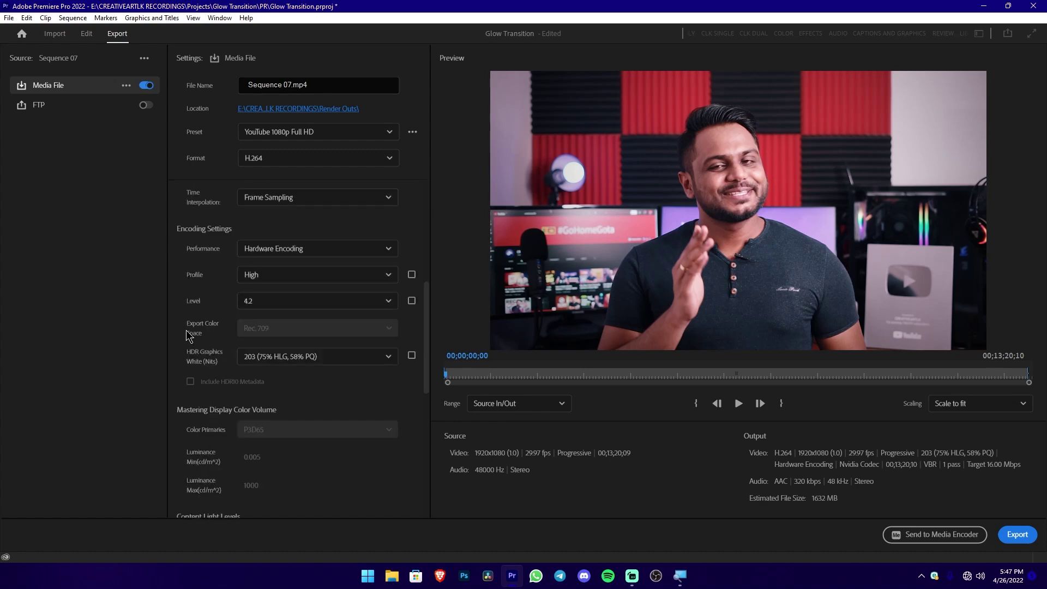
scroll(191, 270, "down", 2)
scroll(196, 262, "down", 5)
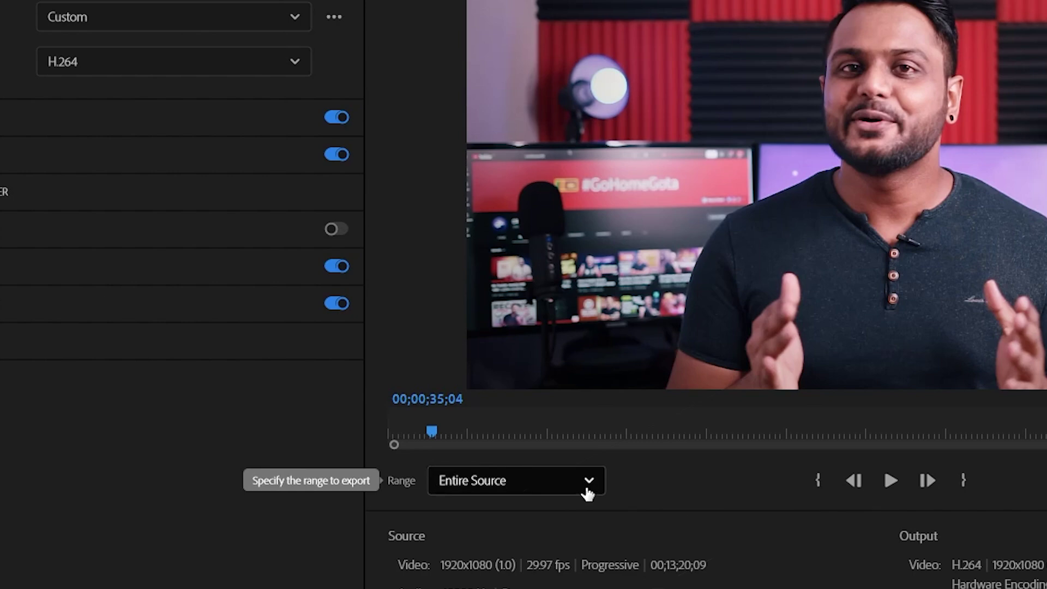
- Examine the export range options with Entire Source chosen, and compare them with the Sequence 07 timeline
left_click(527, 479)
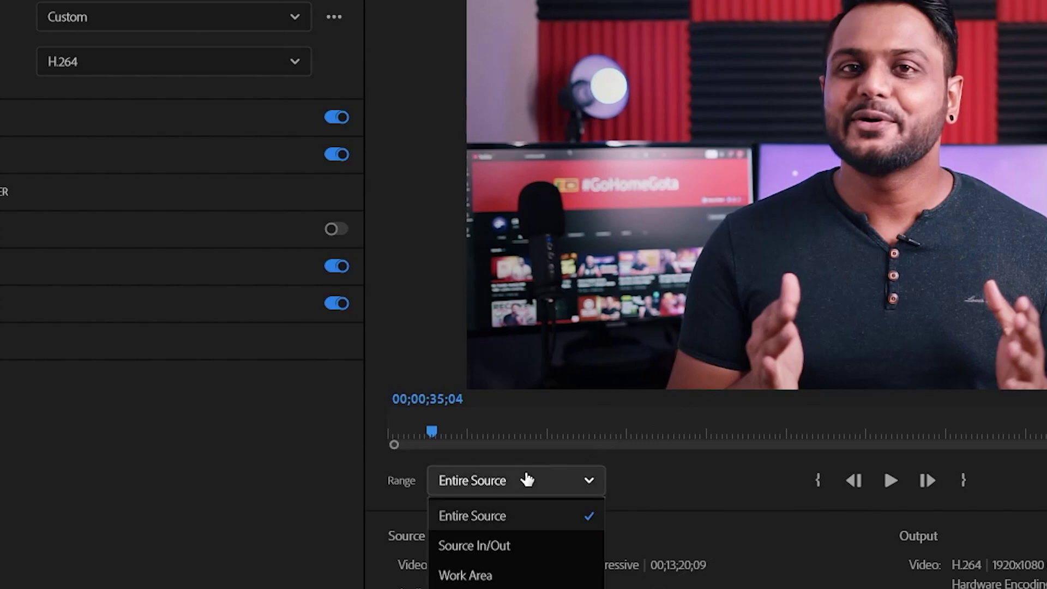
left_click(561, 518)
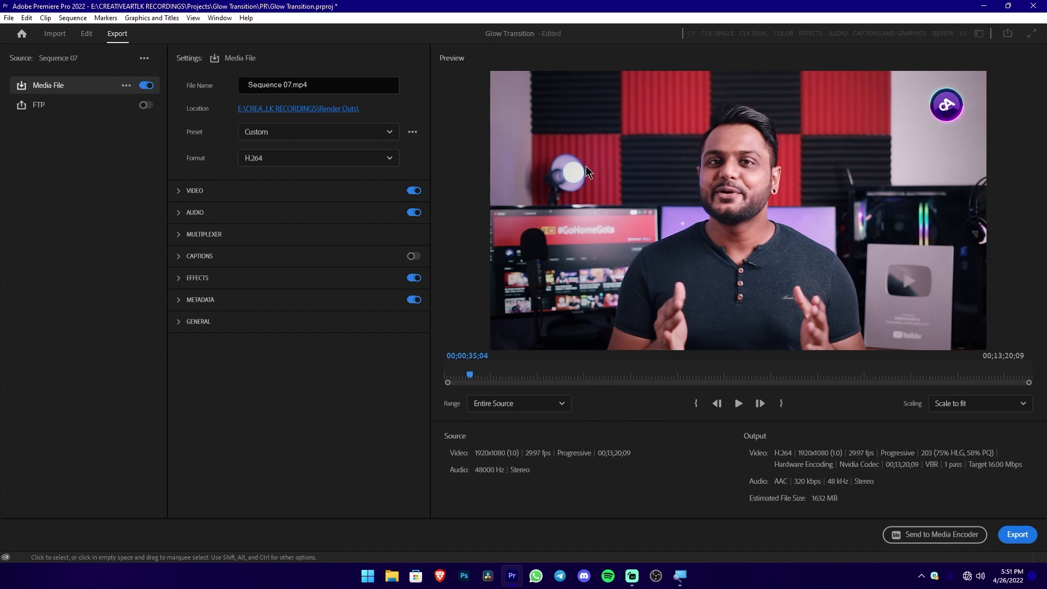
key("alt+shift+2")
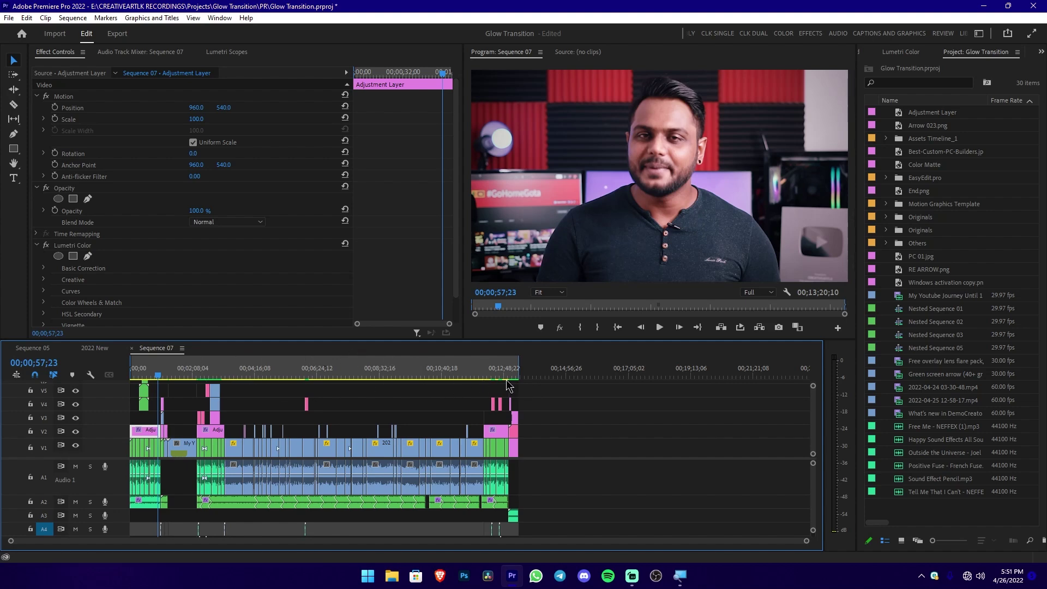
left_click(660, 426)
key("ctrl+m")
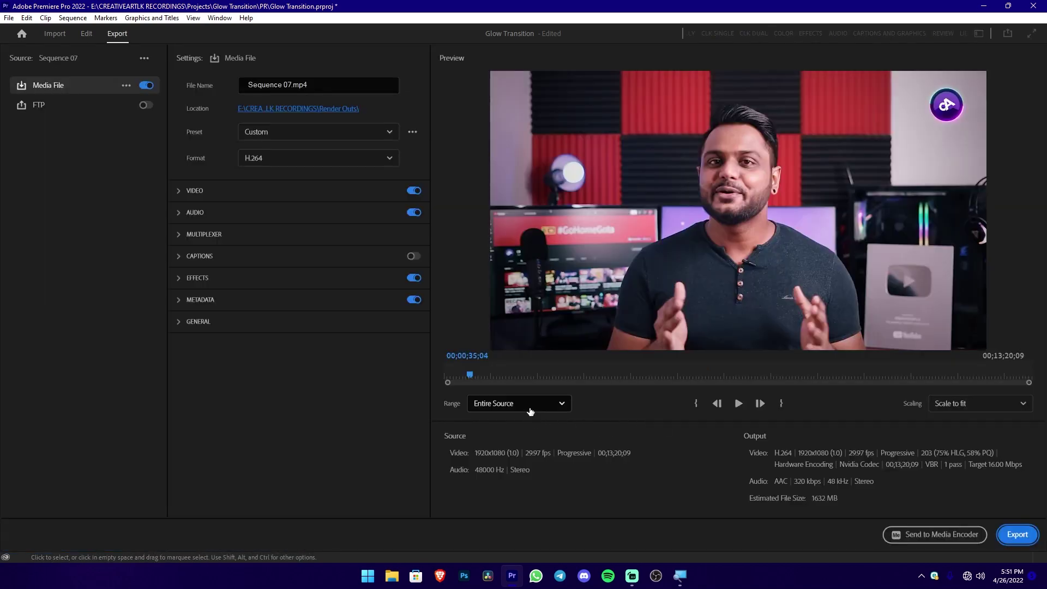
left_click(545, 408)
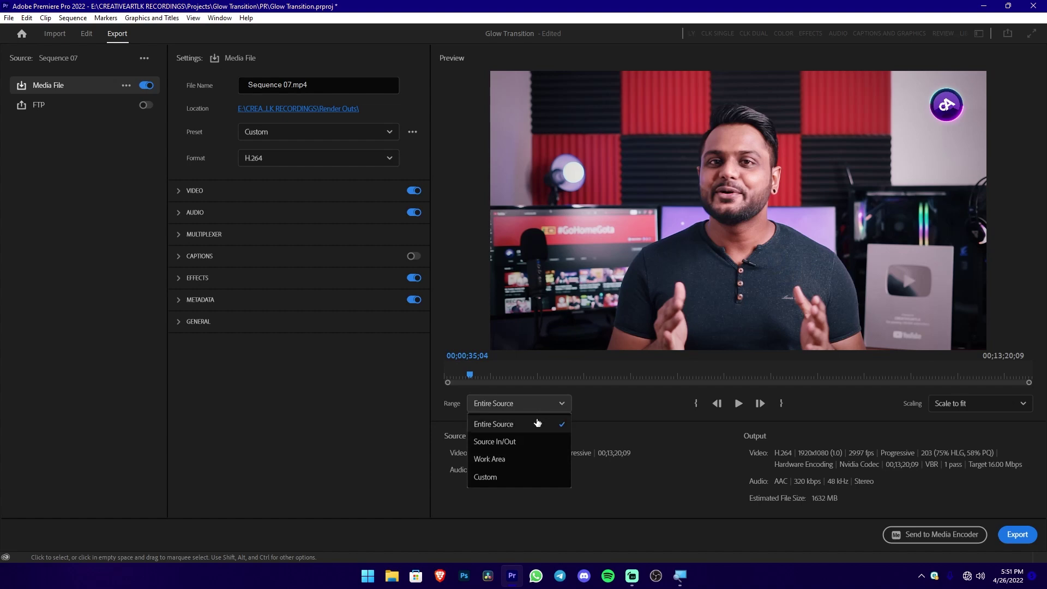
left_click(537, 419)
key("Escape")
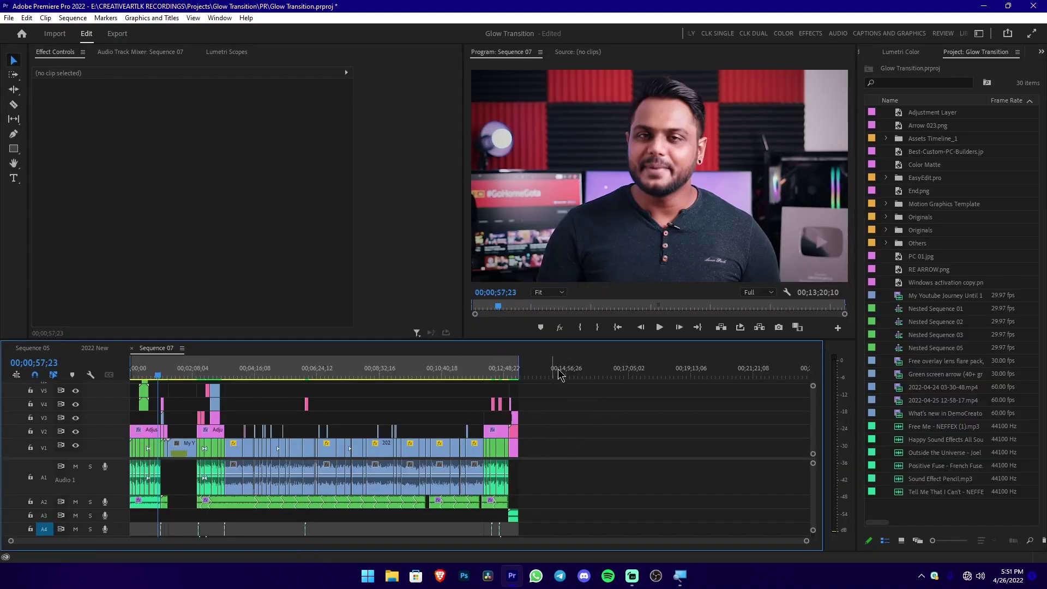
- Try the Source In/Out export range with the playhead past the end of the clips, and return the range to Entire Source
left_click(773, 372)
left_click(622, 373)
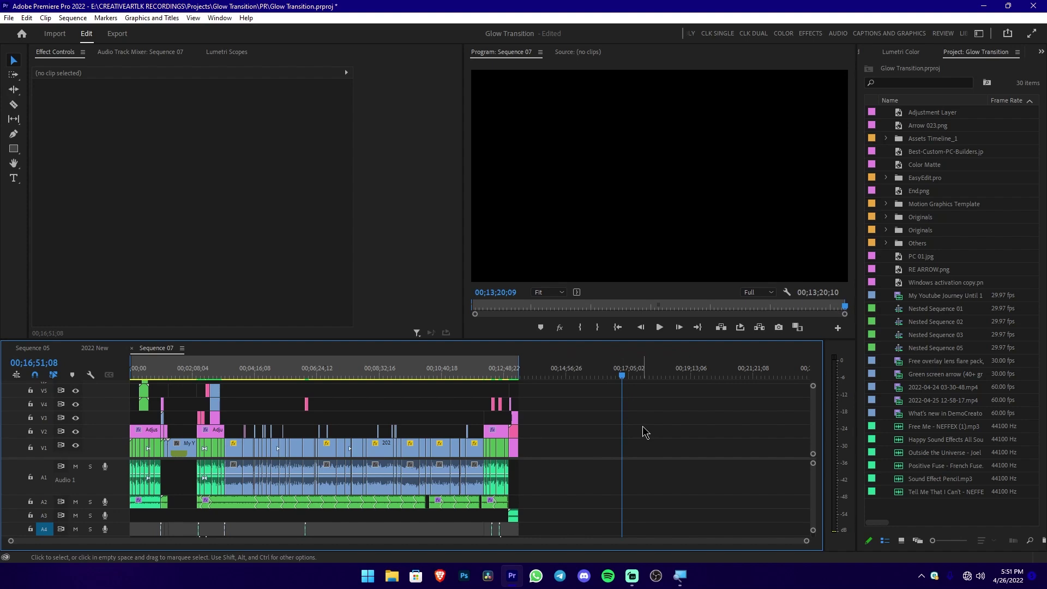
key("ctrl+m")
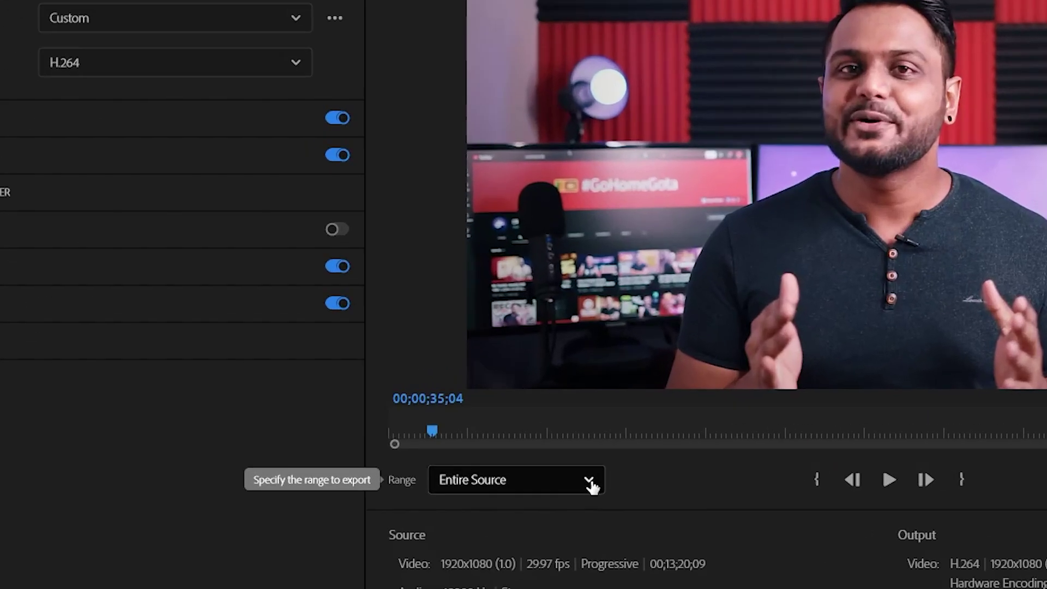
left_click(589, 481)
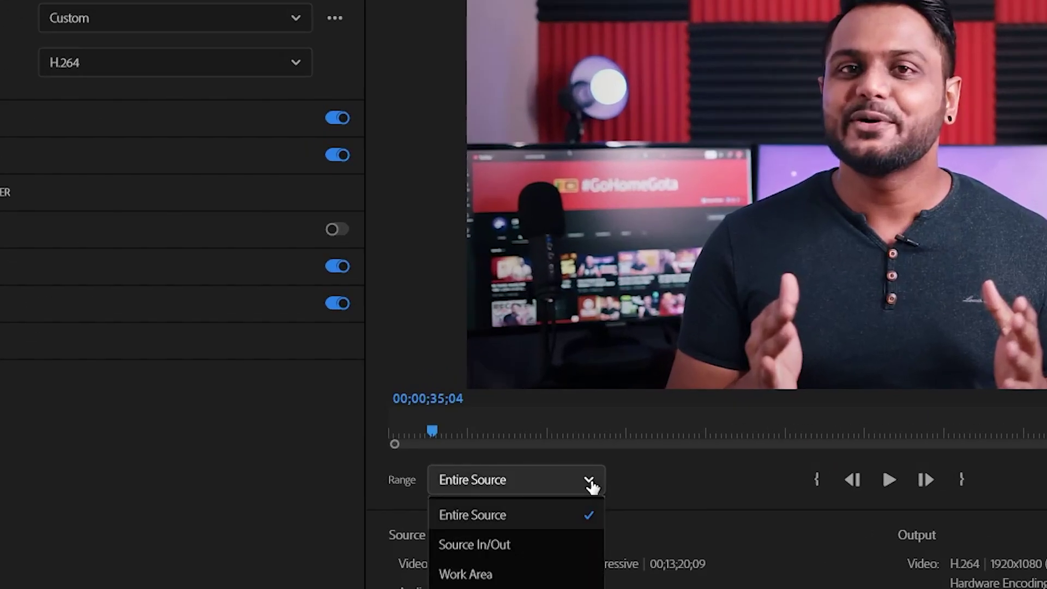
left_click(536, 547)
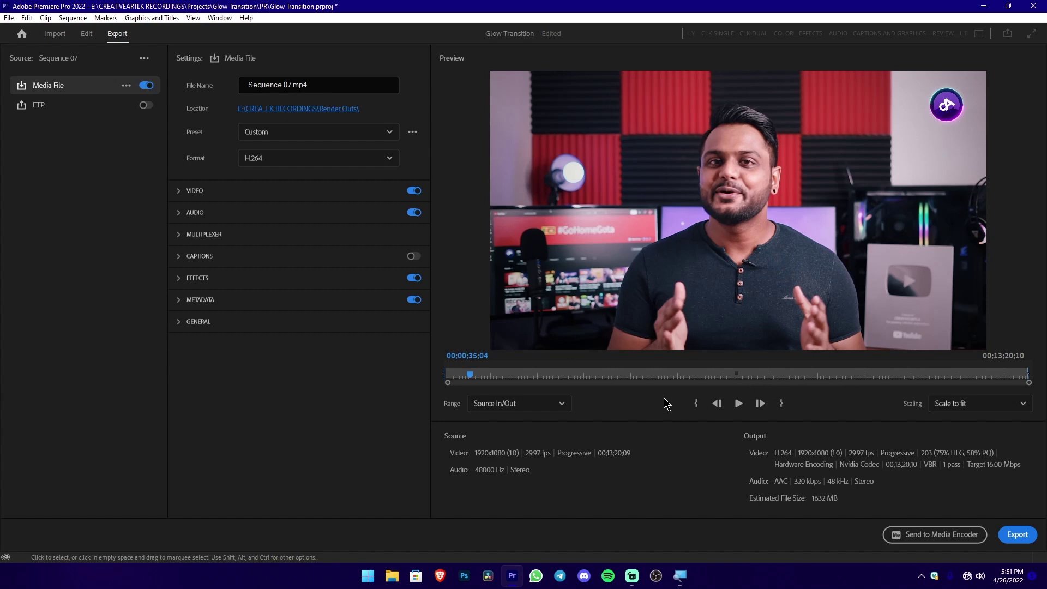
left_click(519, 405)
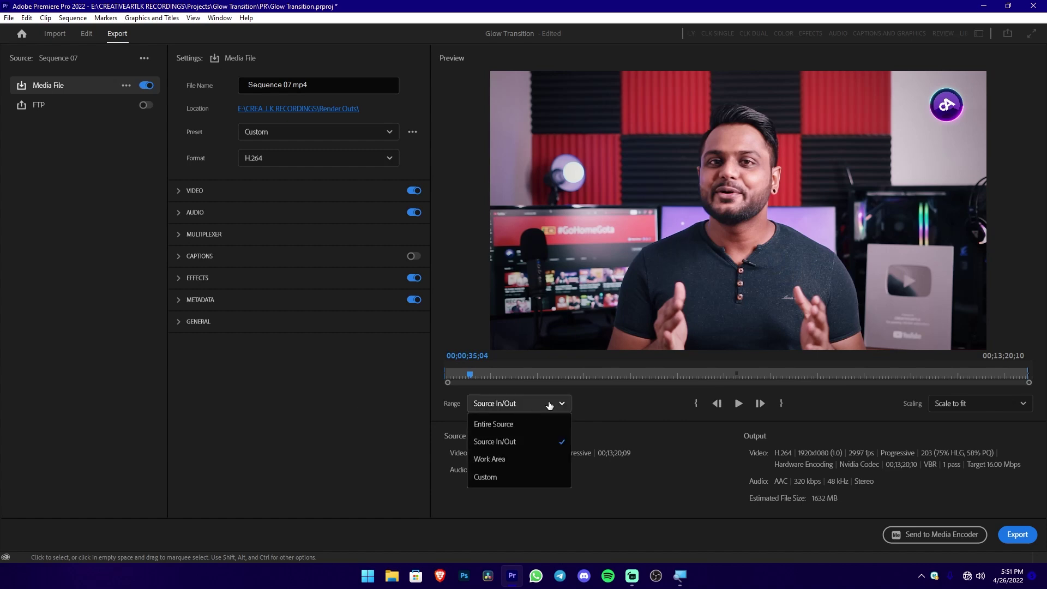
left_click(527, 424)
- Mark an in point at 00;07;18;12 and an out point at 00;08;06;19 in the Sequence 07 timeline
key("alt+shift+2")
left_click(344, 376)
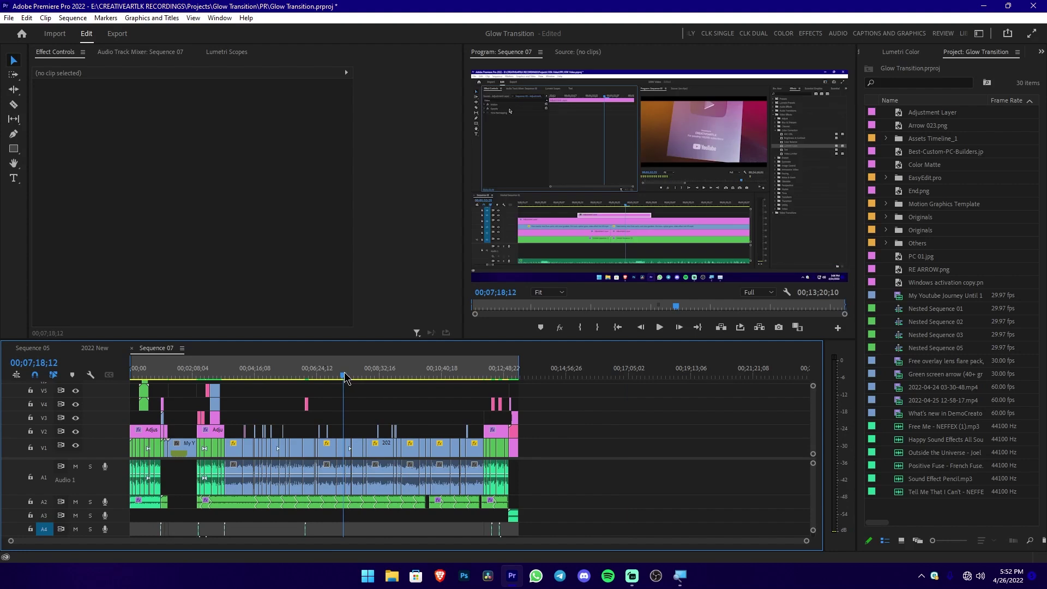
key("i")
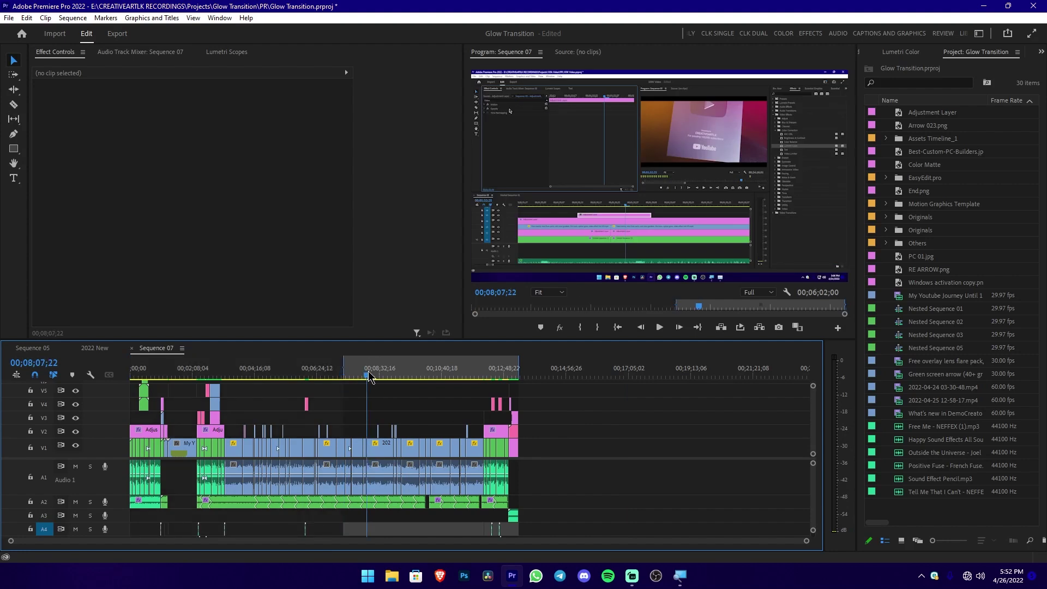
left_click(368, 376)
key("o")
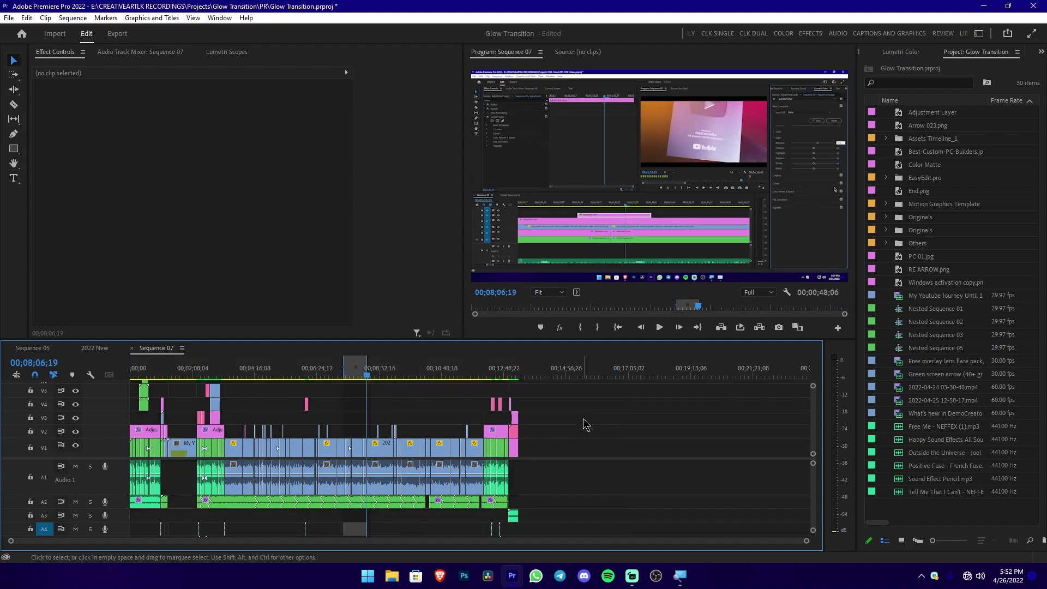
- Preview other points of Sequence 07 in the export settings and set the export range to Source In/Out
key("ctrl+m")
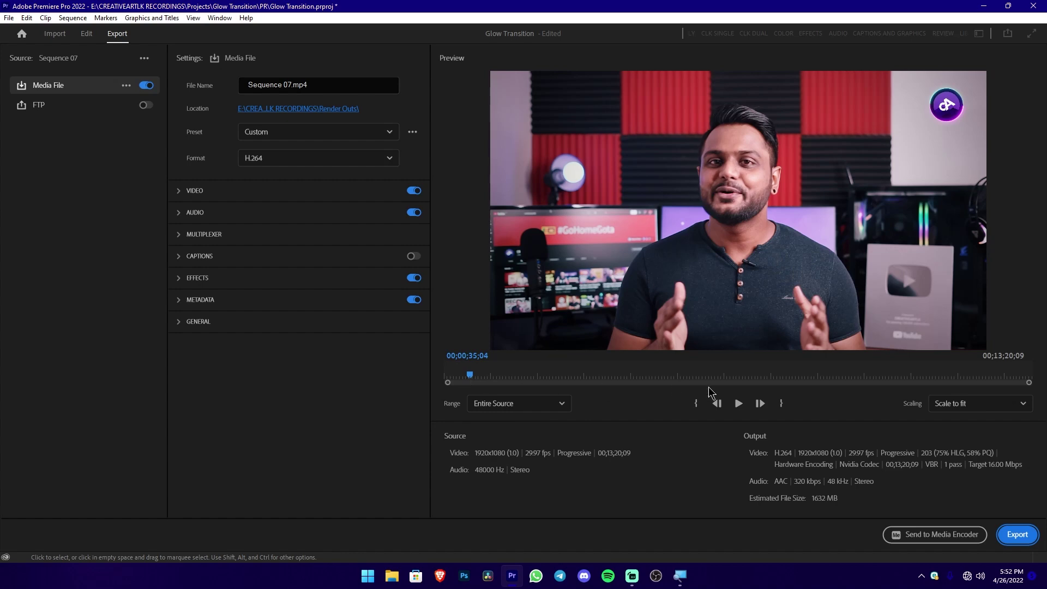
left_click(963, 376)
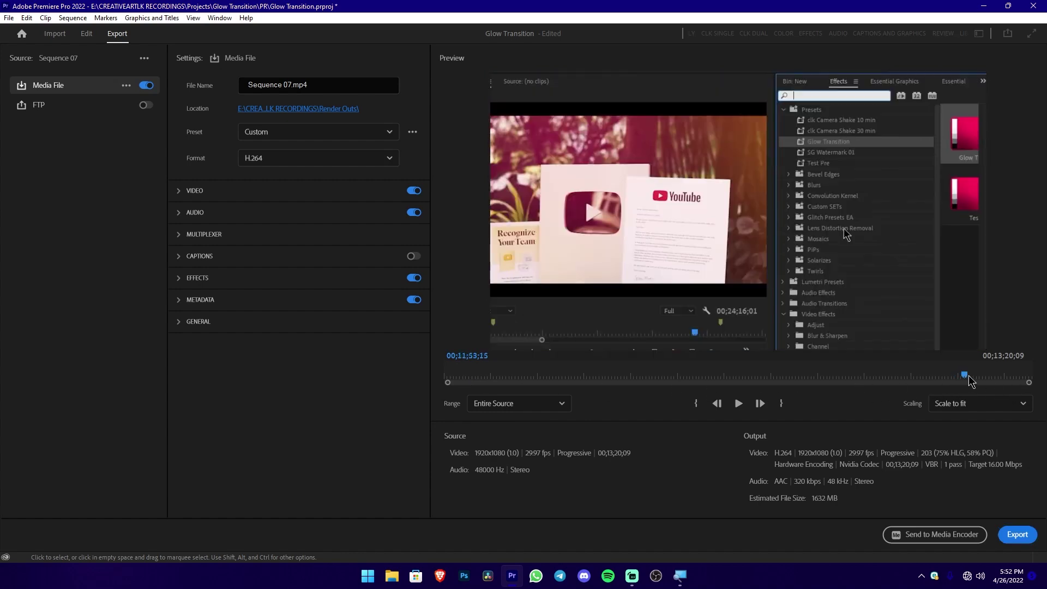
left_click(488, 376)
left_click(545, 404)
left_click(536, 443)
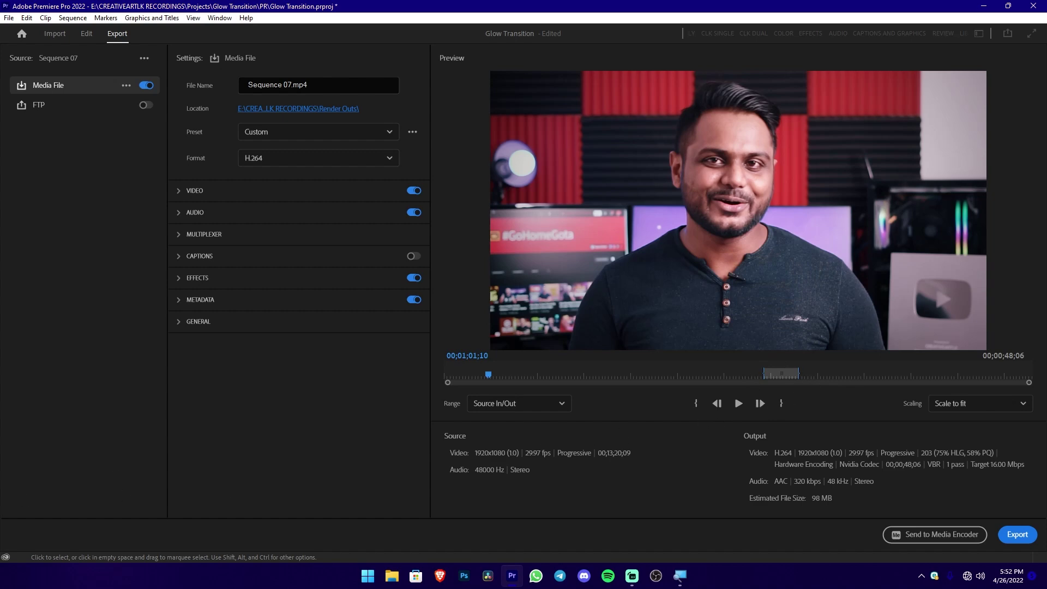
left_click(544, 413)
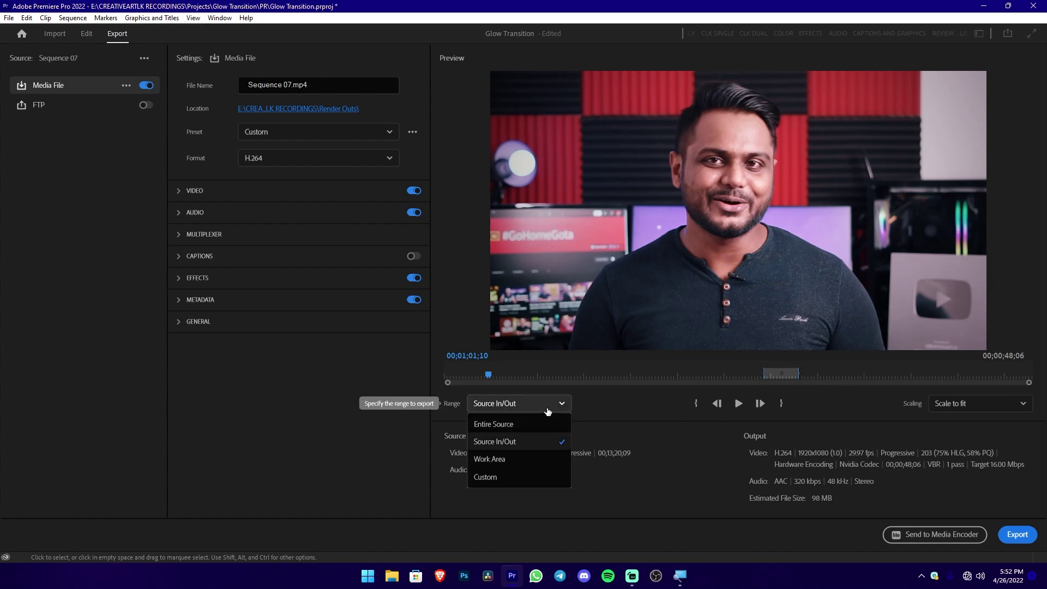
left_click(547, 410)
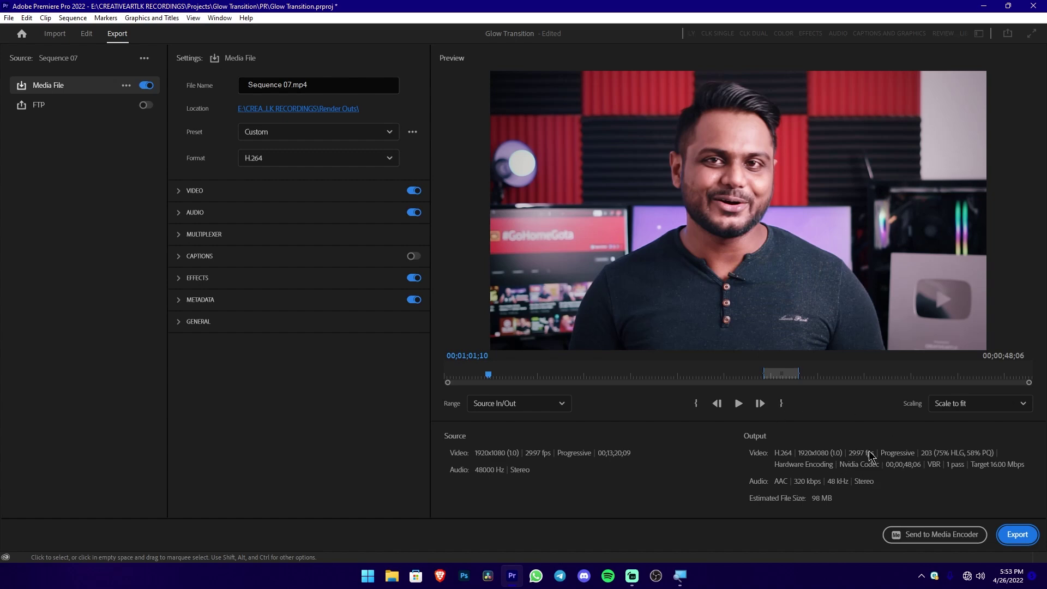